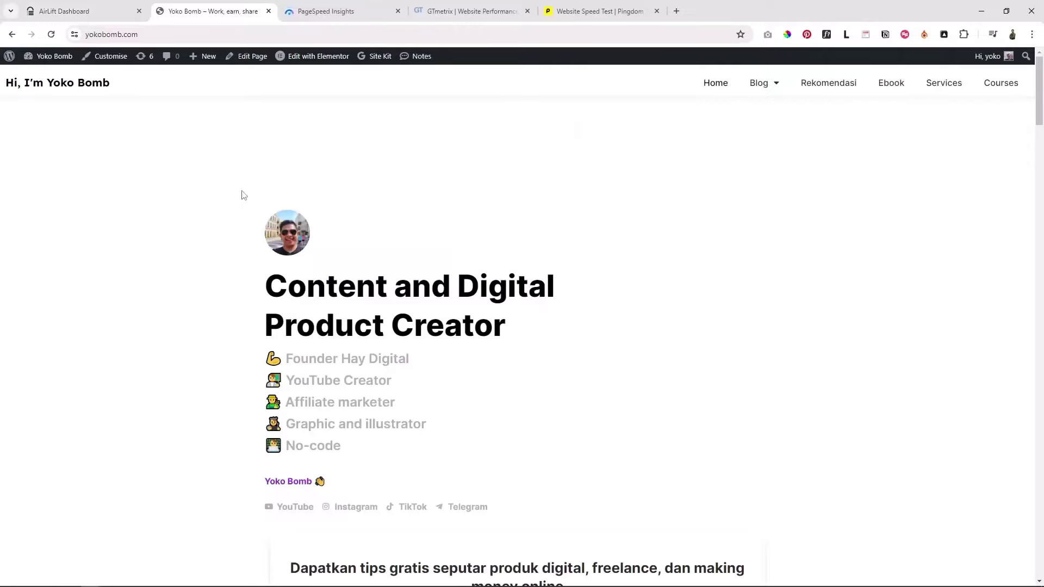
Copy the address yokobomb.com from the open website and run a PageSpeed Insights analysis on it
click(87, 34)
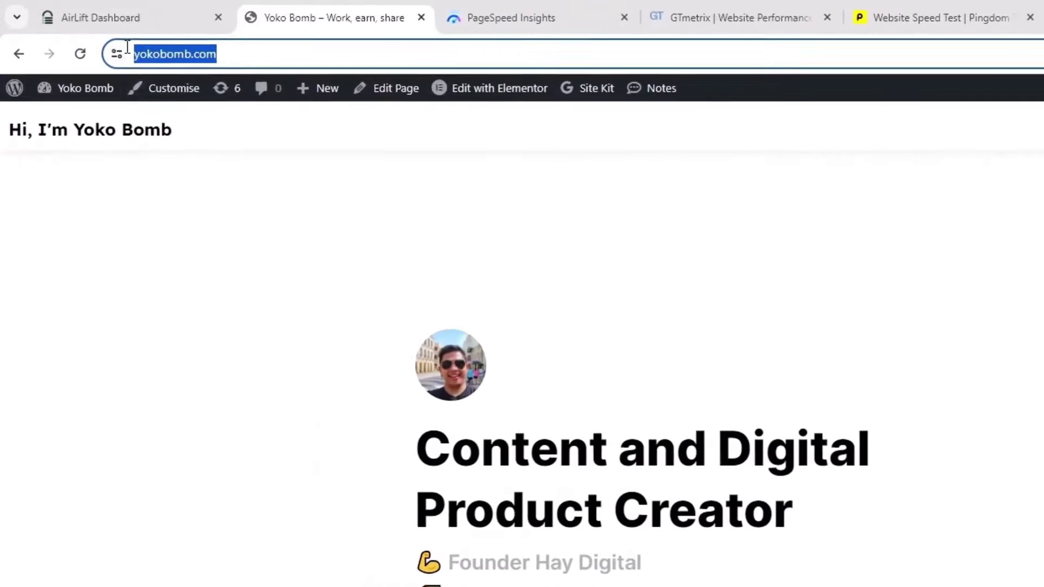
click(178, 235)
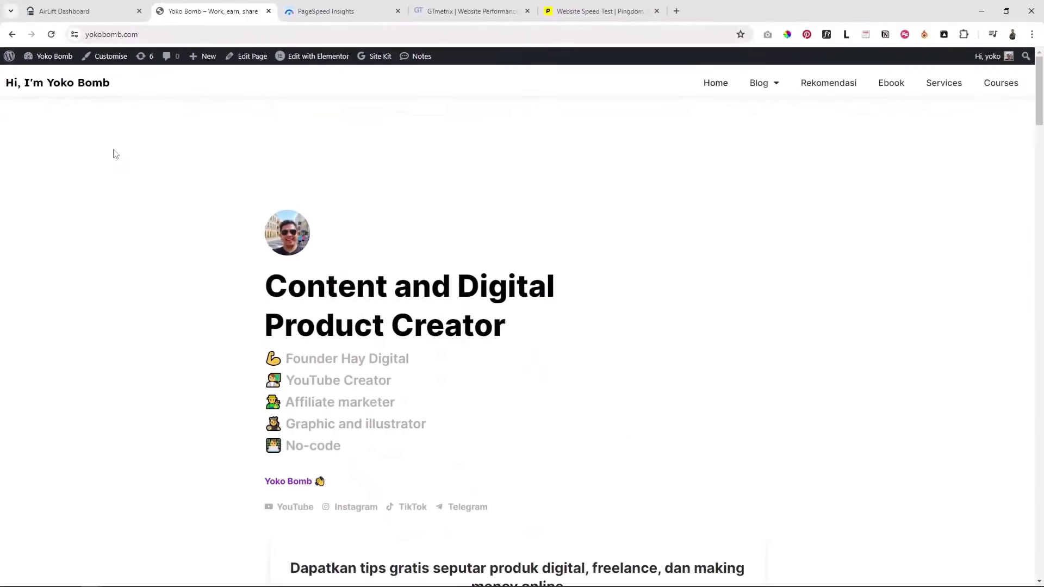
click(161, 35)
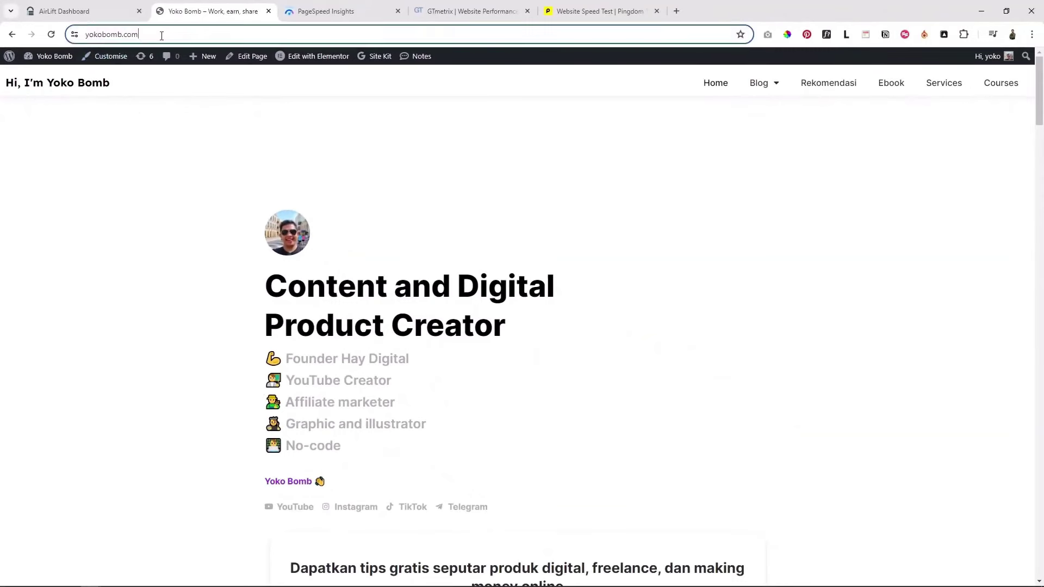
click(328, 15)
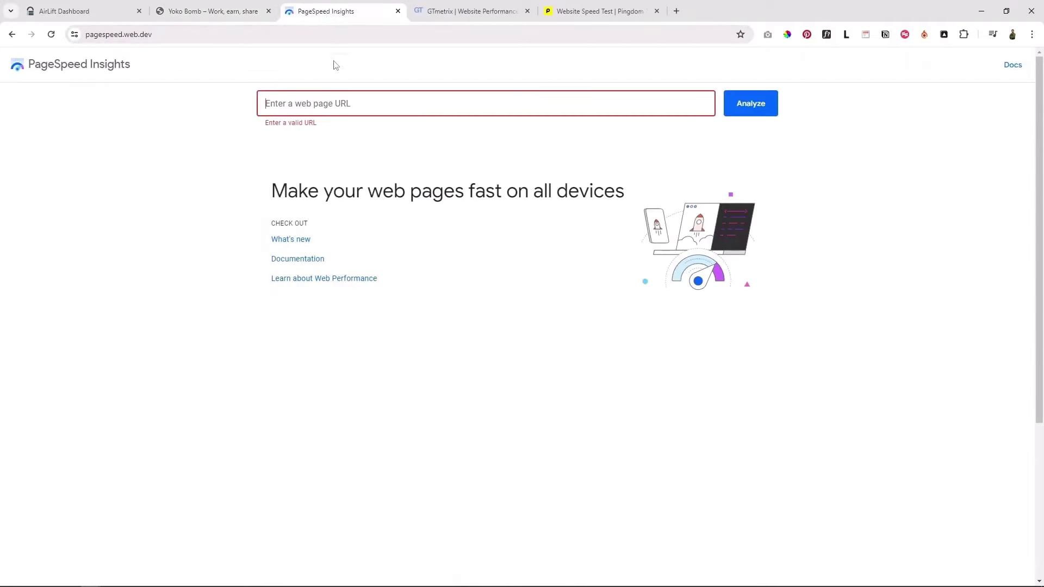
click(220, 11)
key(ctrl+c)
click(325, 11)
click(366, 109)
key(ctrl+v)
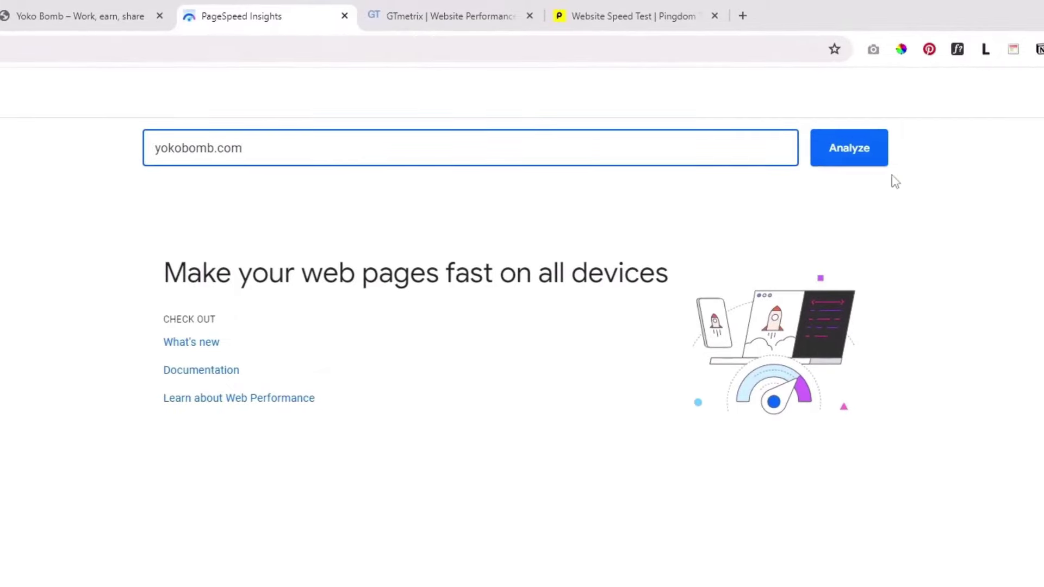
click(858, 158)
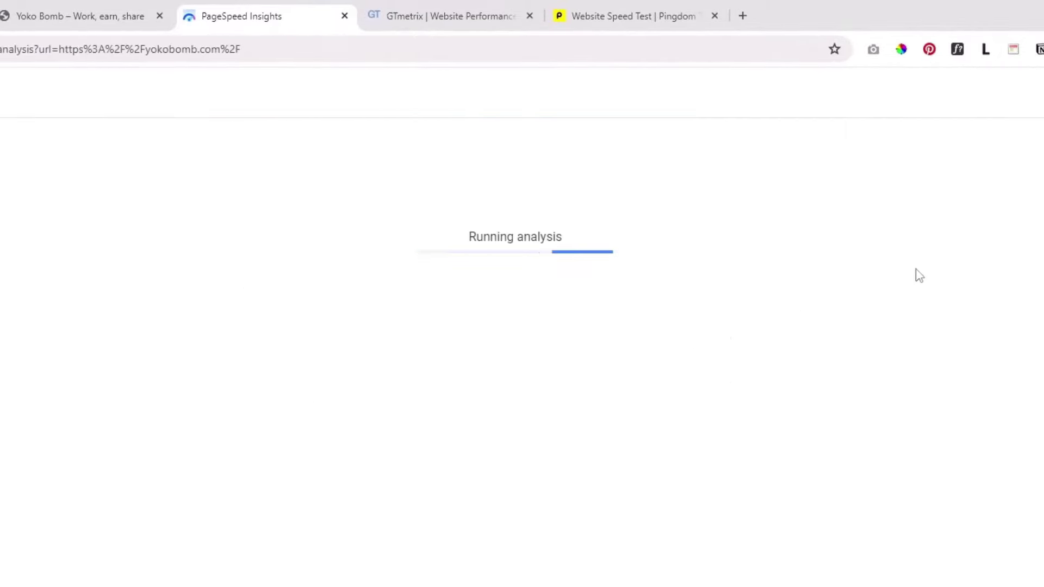
Run a GTmetrix performance test on yokobomb.com
click(445, 16)
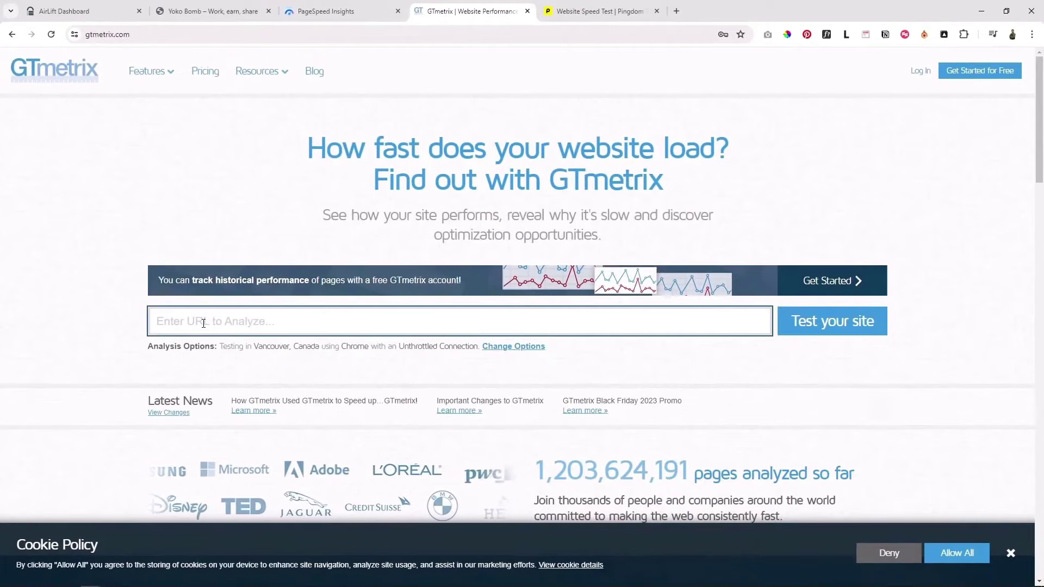
click(205, 326)
text(yokobomb.com)
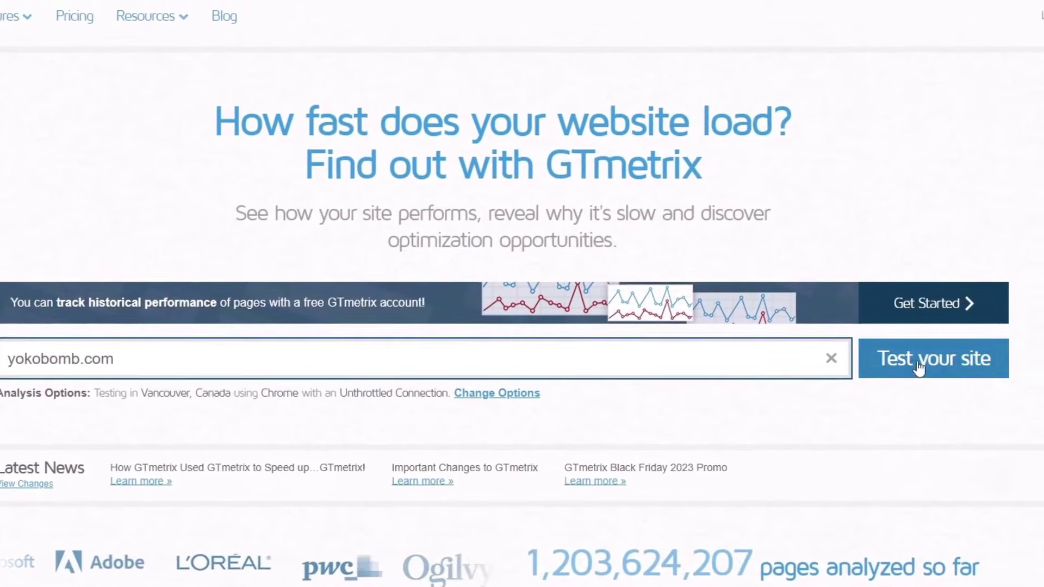
click(919, 368)
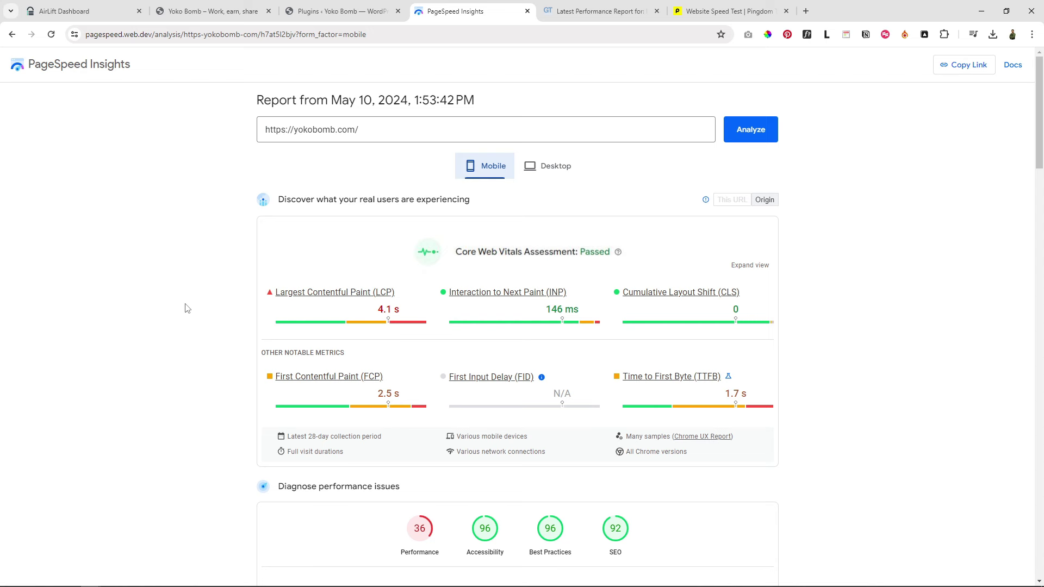
Review the PageSpeed Insights mobile report for yokobomb.com, including its Core Web Vitals and performance scores
scroll(186, 306, down, 2)
scroll(437, 120, up, 2)
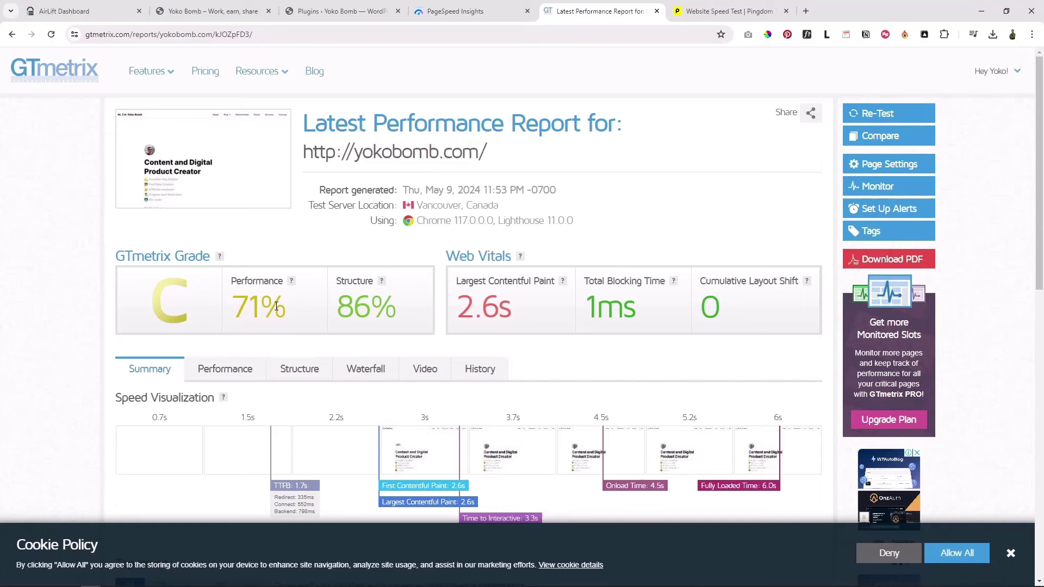
Examine how the posts and images load down the length of the yokobomb.com homepage
key(ctrl+2)
scroll(503, 301, down, 2)
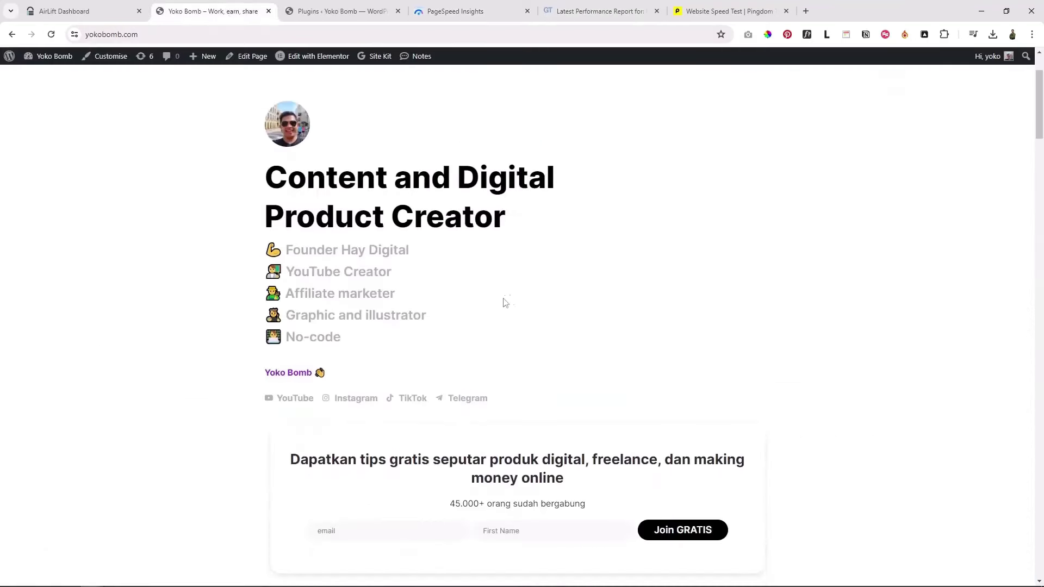
scroll(884, 293, down, 5)
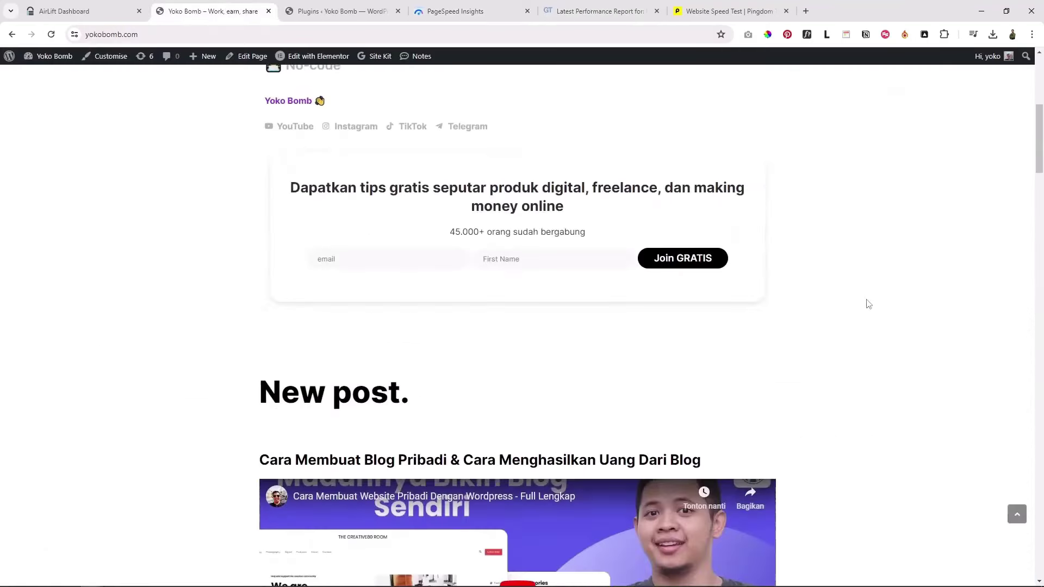
scroll(865, 302, down, 5)
scroll(863, 303, down, 10)
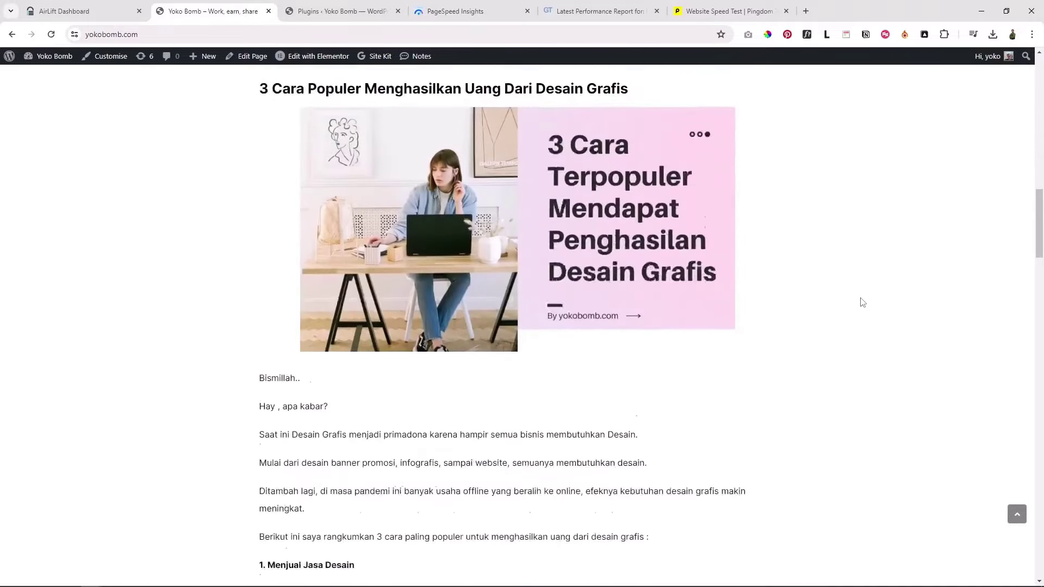
scroll(865, 298, up, 3)
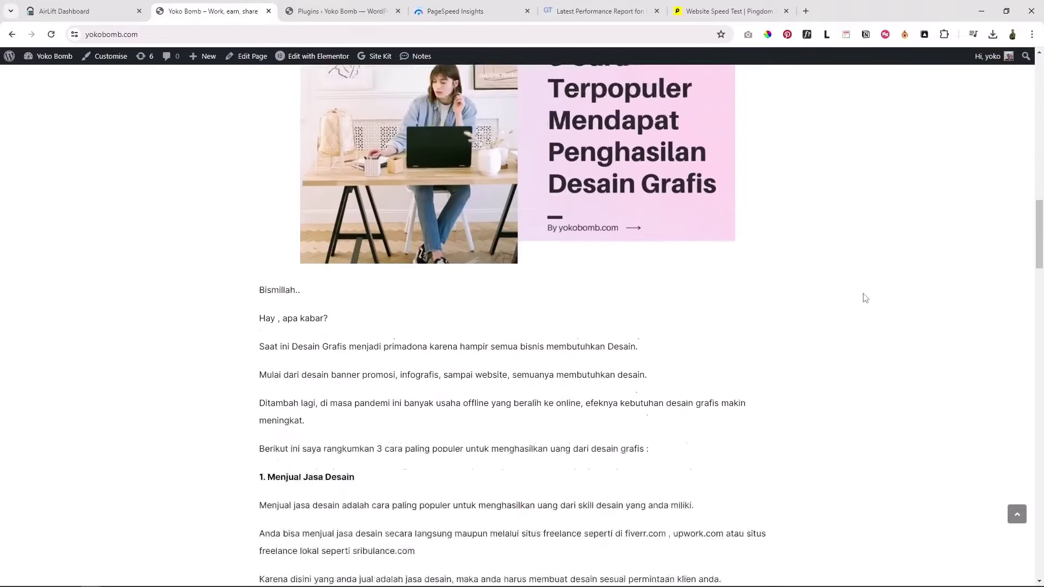
drag(1039, 226, 1015, 211)
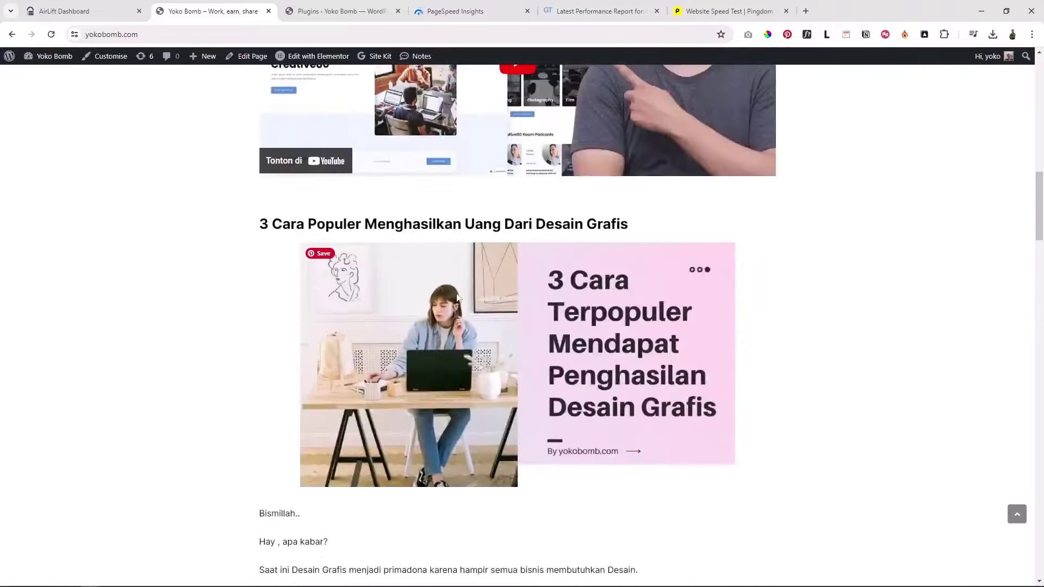
scroll(494, 277, down, 1)
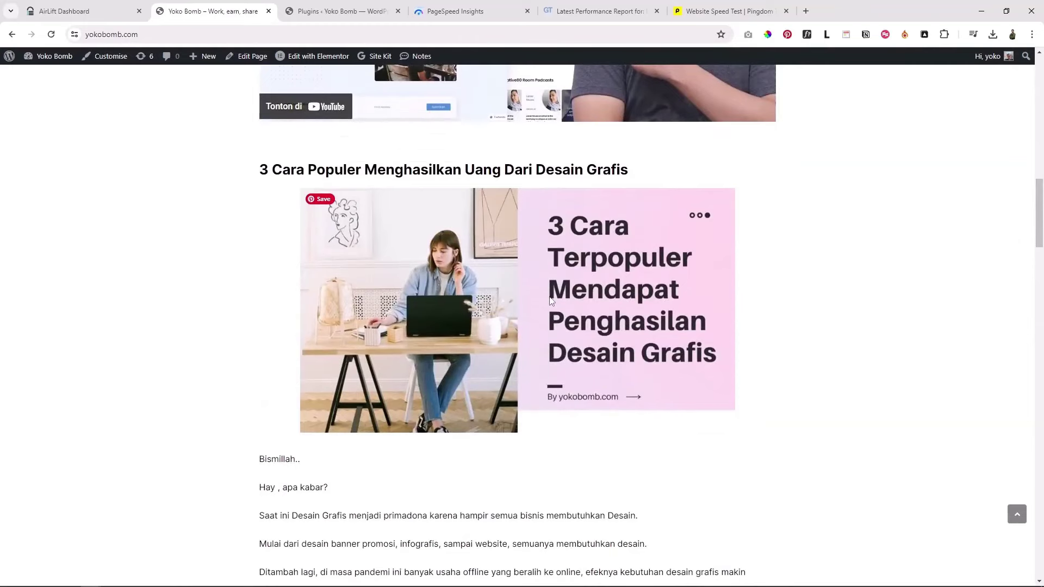
scroll(551, 301, down, 1)
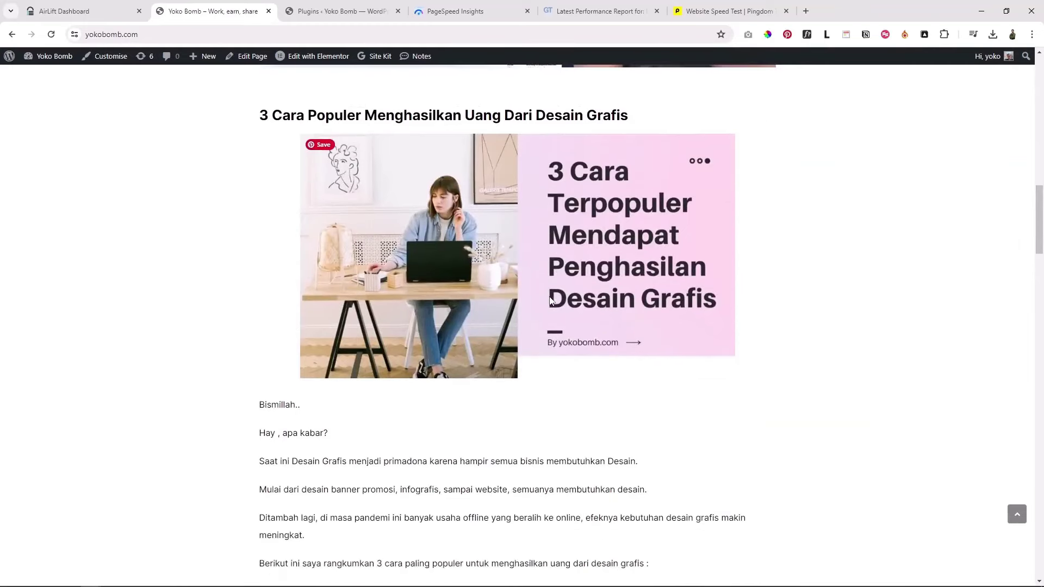
scroll(550, 301, down, 3)
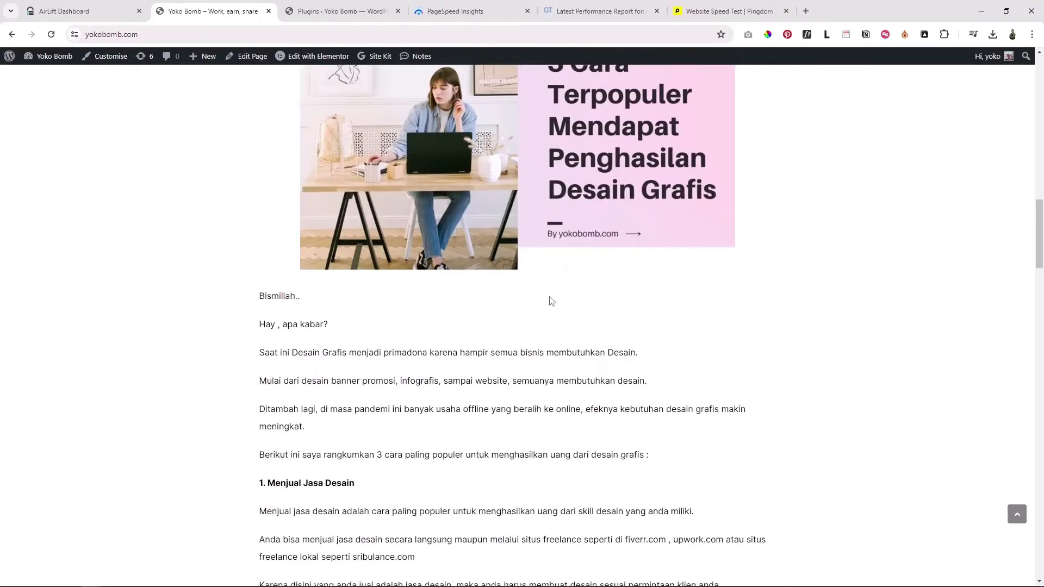
scroll(555, 293, up, 3)
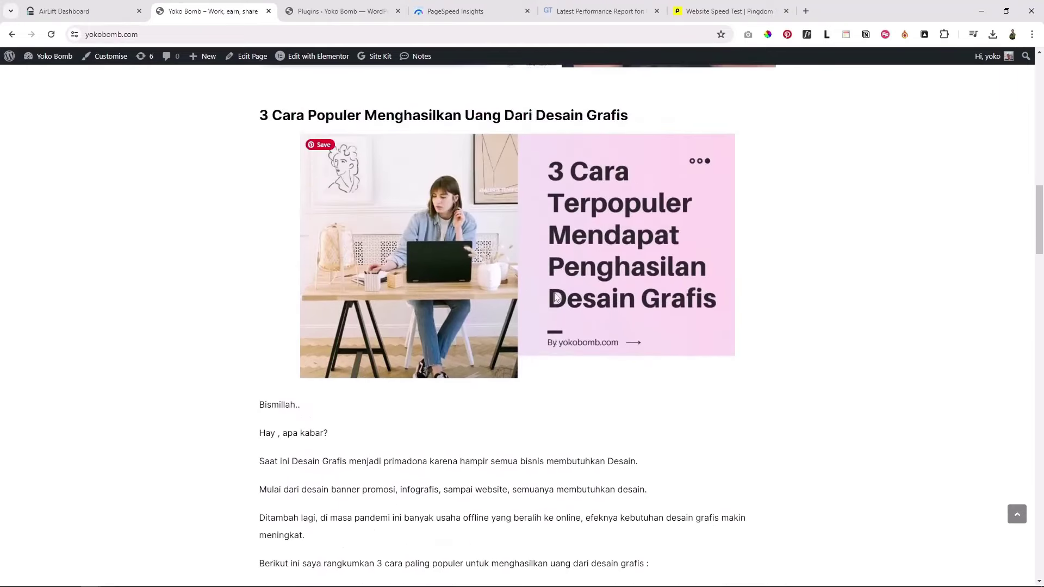
drag(1039, 243, 1004, 408)
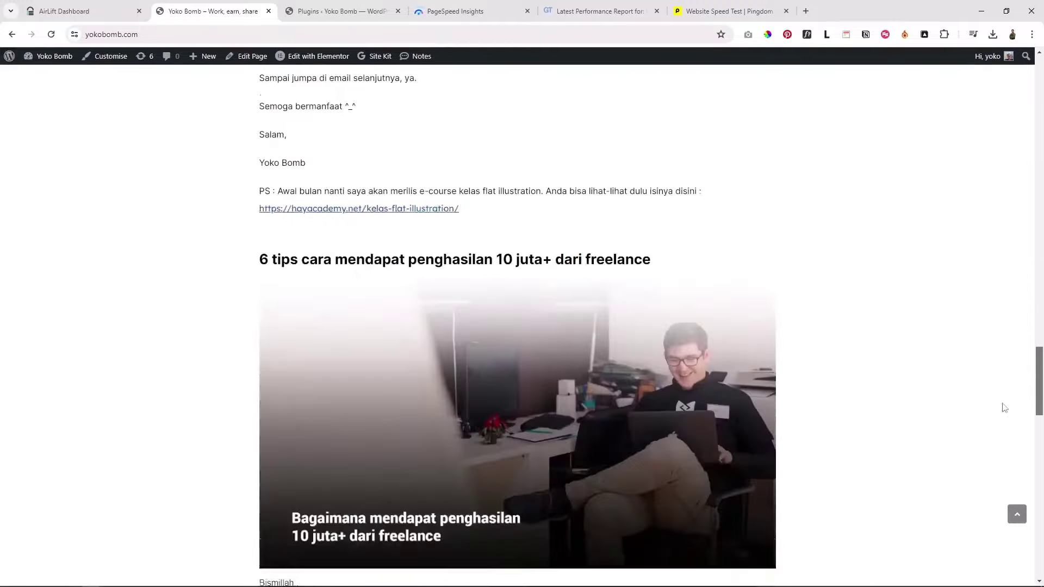
scroll(941, 338, down, 3)
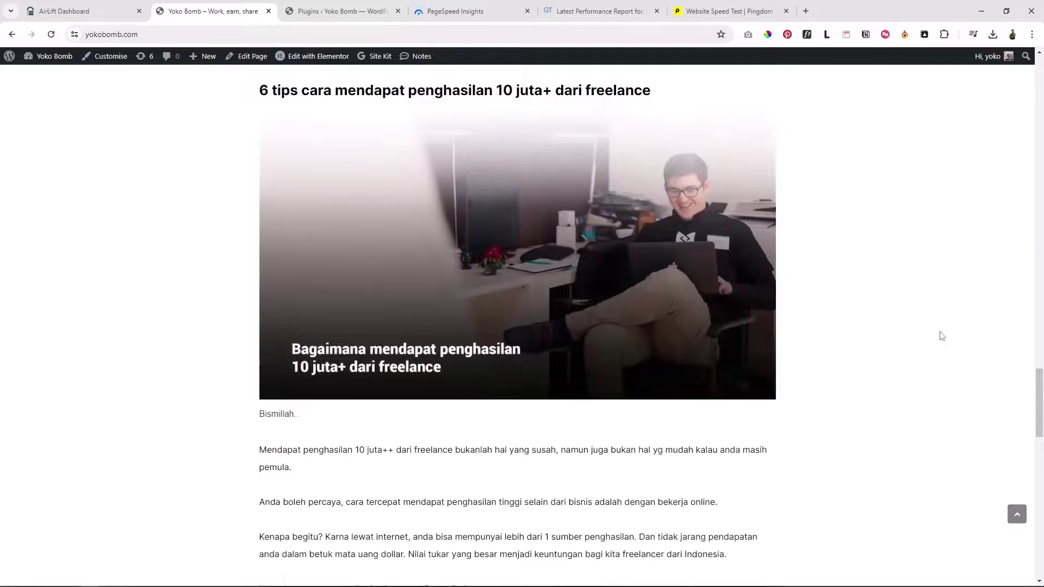
scroll(940, 338, down, 2)
Look through the list of installed plugins in the site's WordPress admin
key(ctrl+Tab)
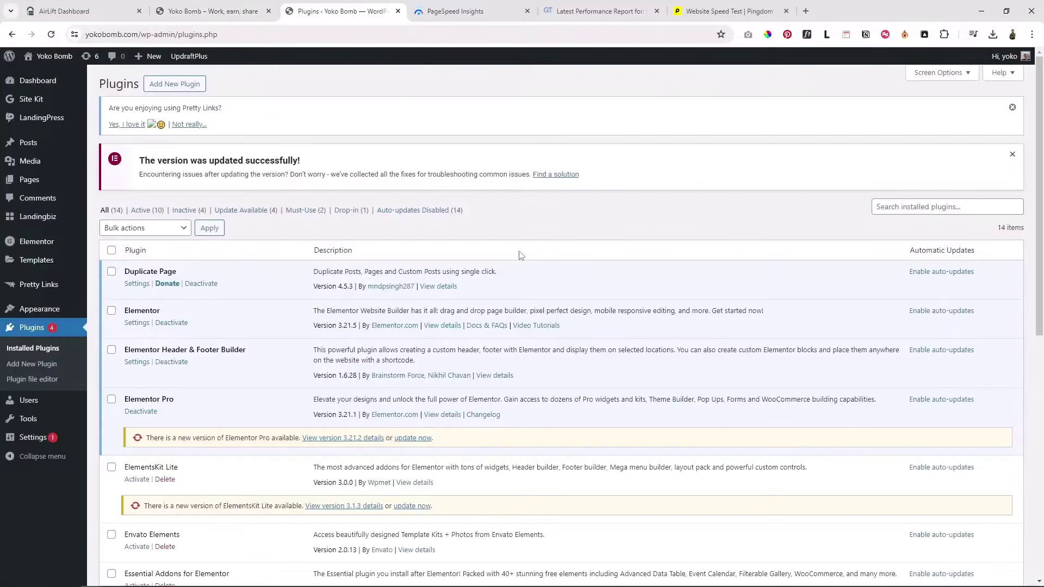
scroll(287, 302, down, 3)
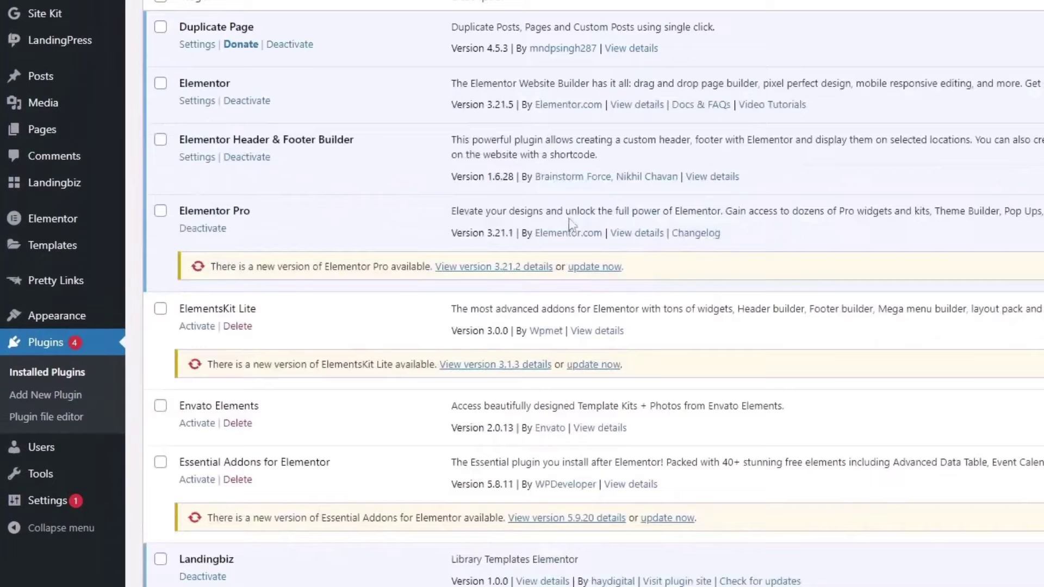
scroll(326, 218, down, 7)
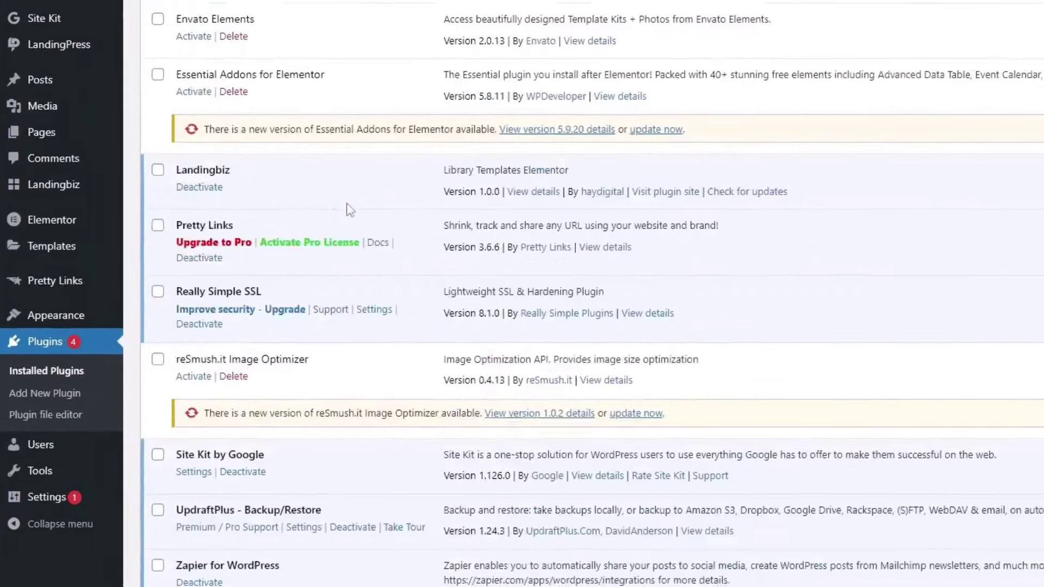
Browse the website's Rekomendasi page from its hosting section through the software sections, and return to the homepage
key(ctrl+shift+Tab)
scroll(939, 374, up, 3)
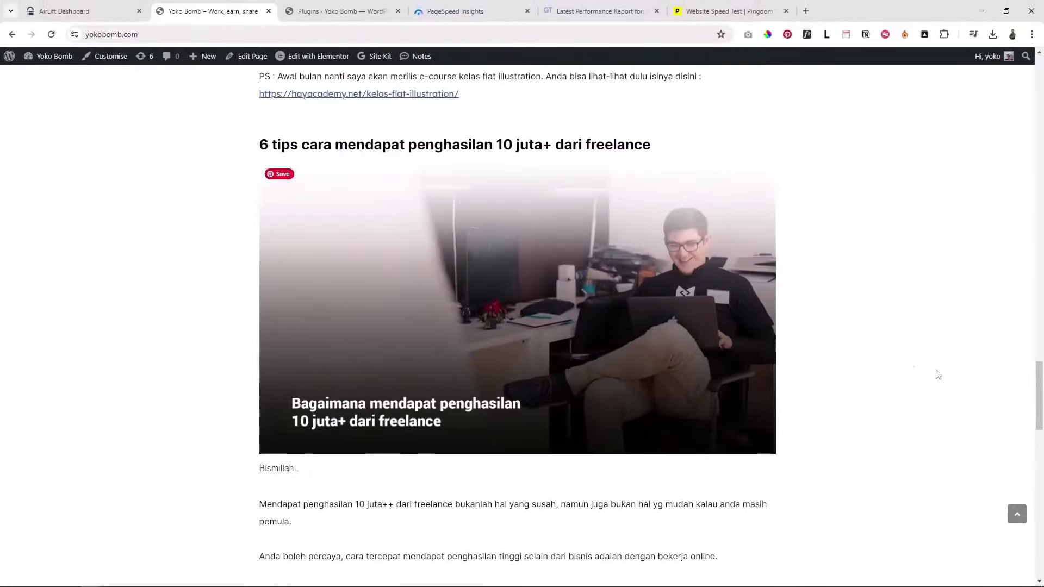
scroll(1034, 412, up, 20)
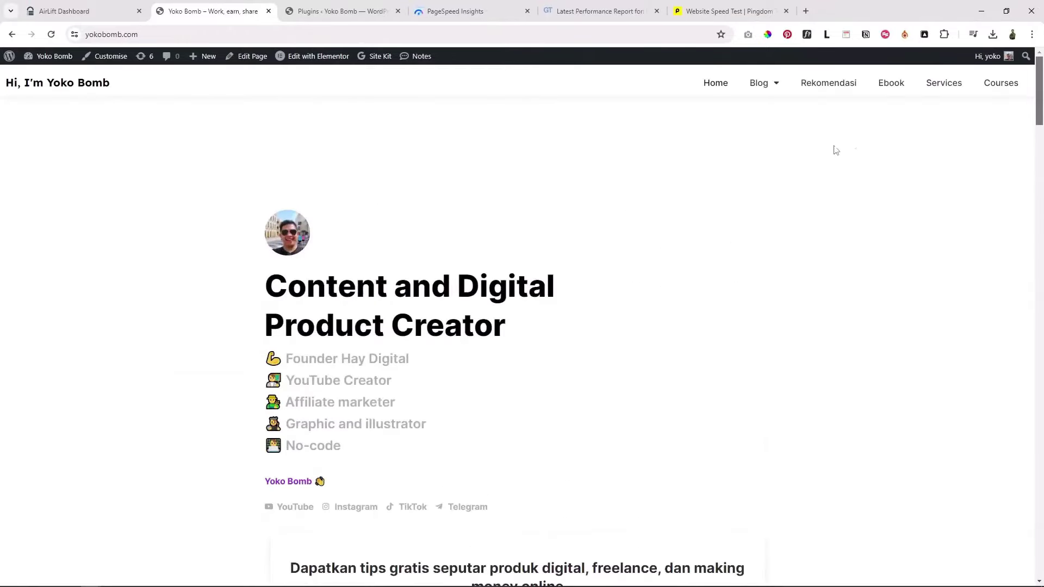
click(822, 86)
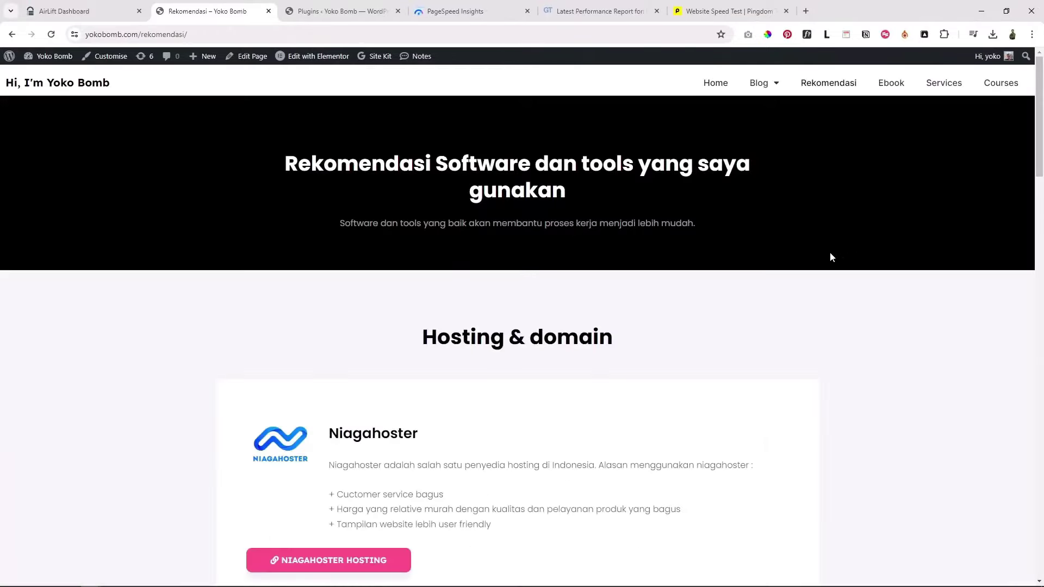
scroll(837, 328, down, 10)
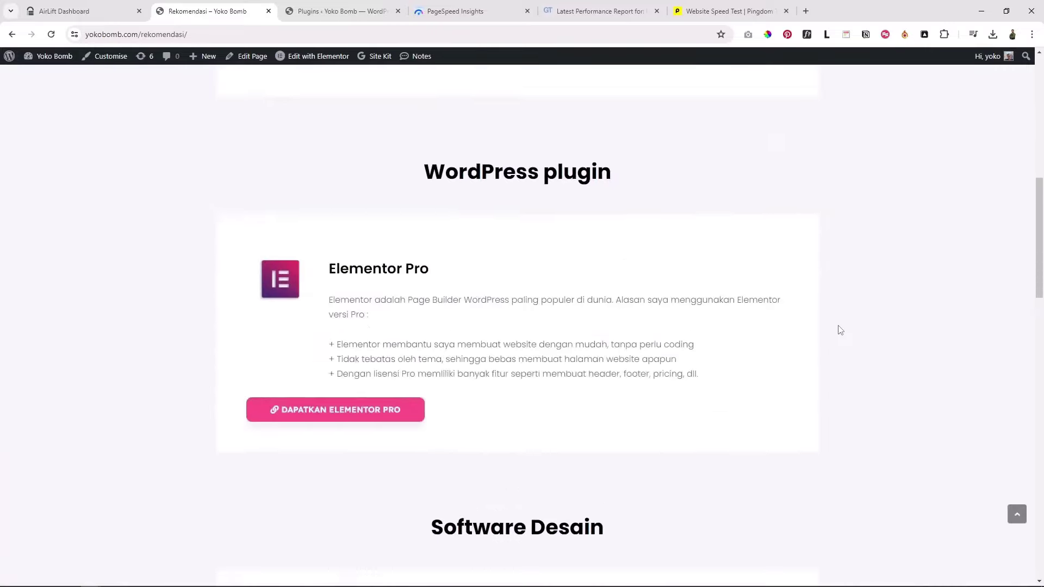
scroll(840, 330, down, 8)
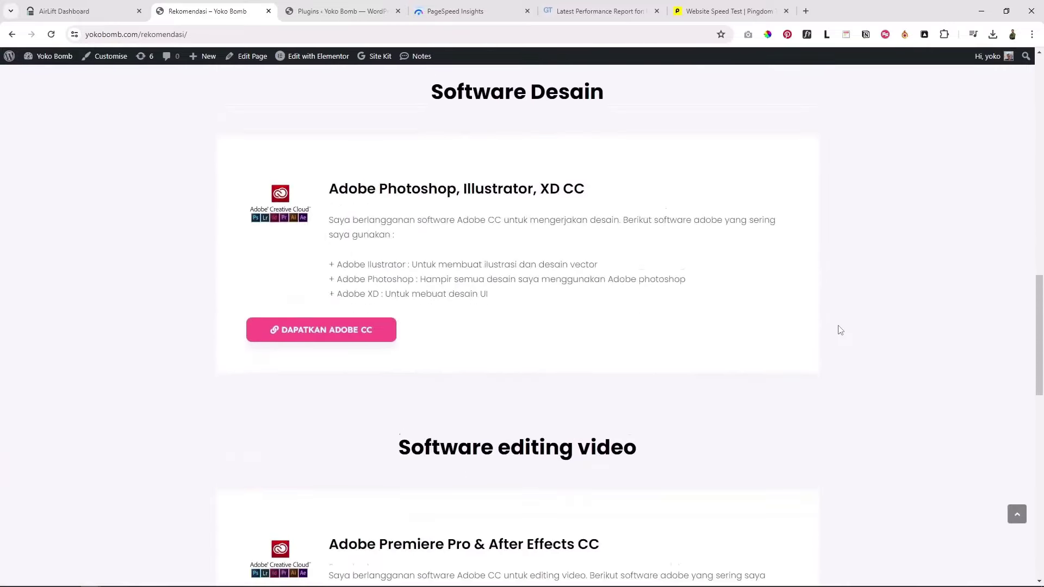
scroll(840, 331, down, 3)
scroll(235, 146, up, 20)
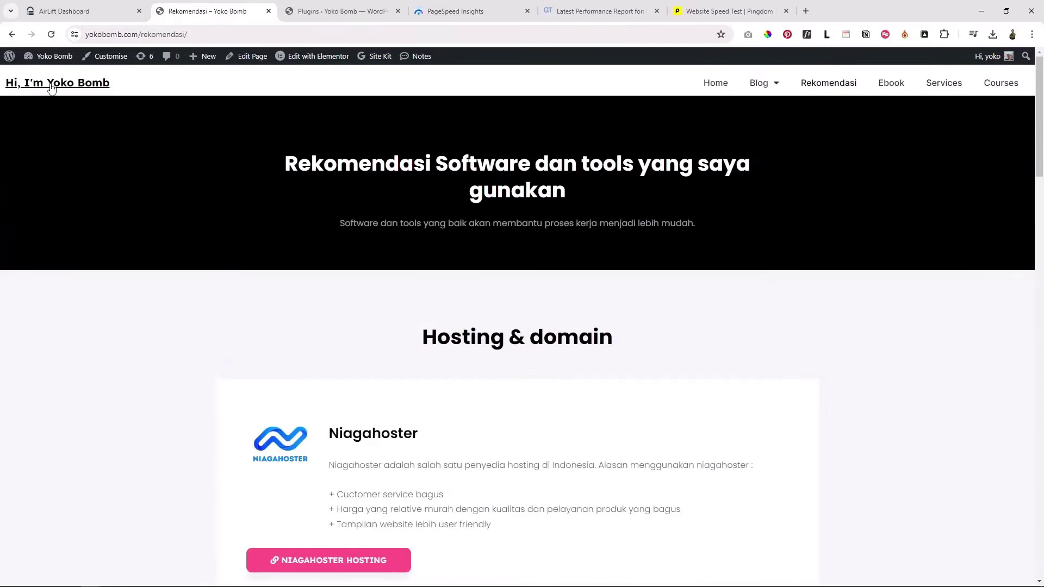
click(52, 85)
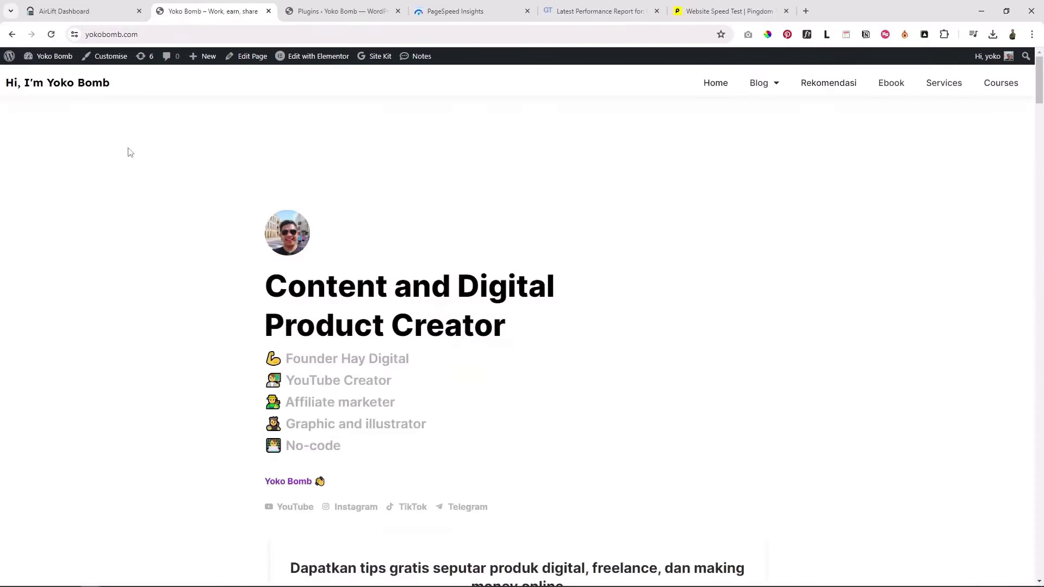
Register yokobomb.com as a new site in the AirLift dashboard and continue to its plugin installation page
click(76, 11)
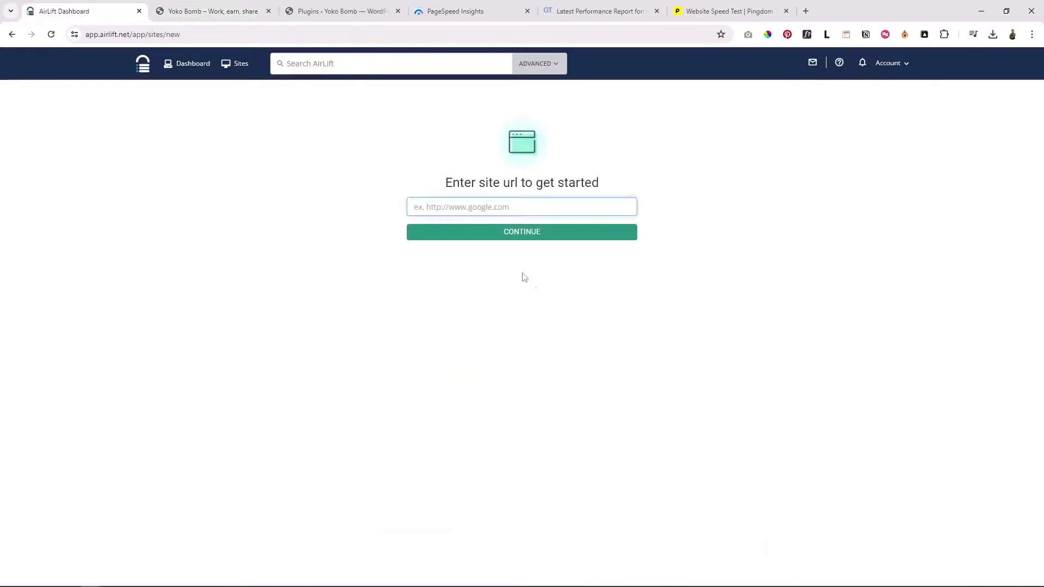
click(178, 8)
click(121, 34)
key(ctrl+c)
click(76, 11)
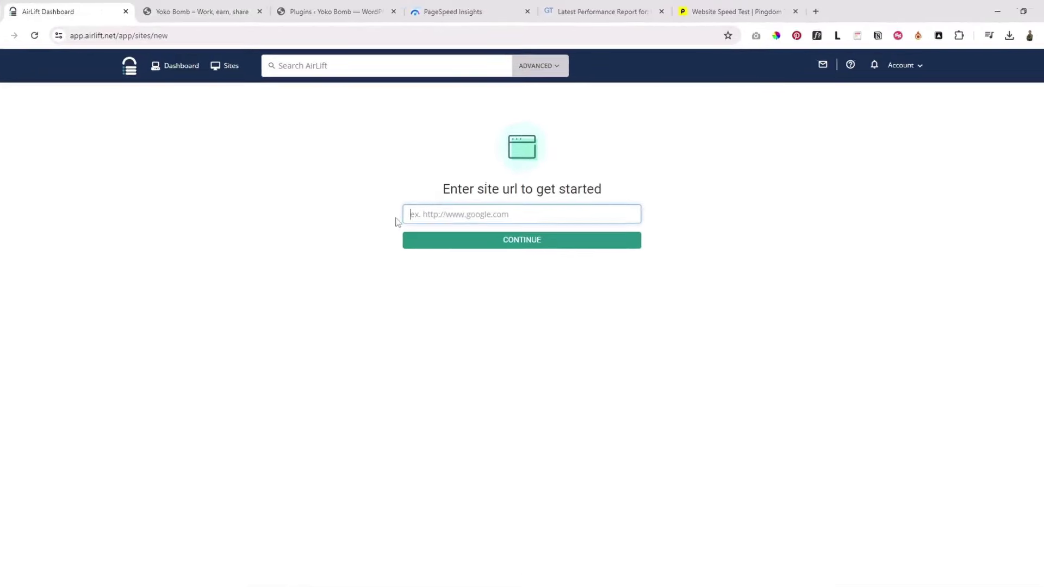
click(427, 212)
key(ctrl+v)
click(520, 333)
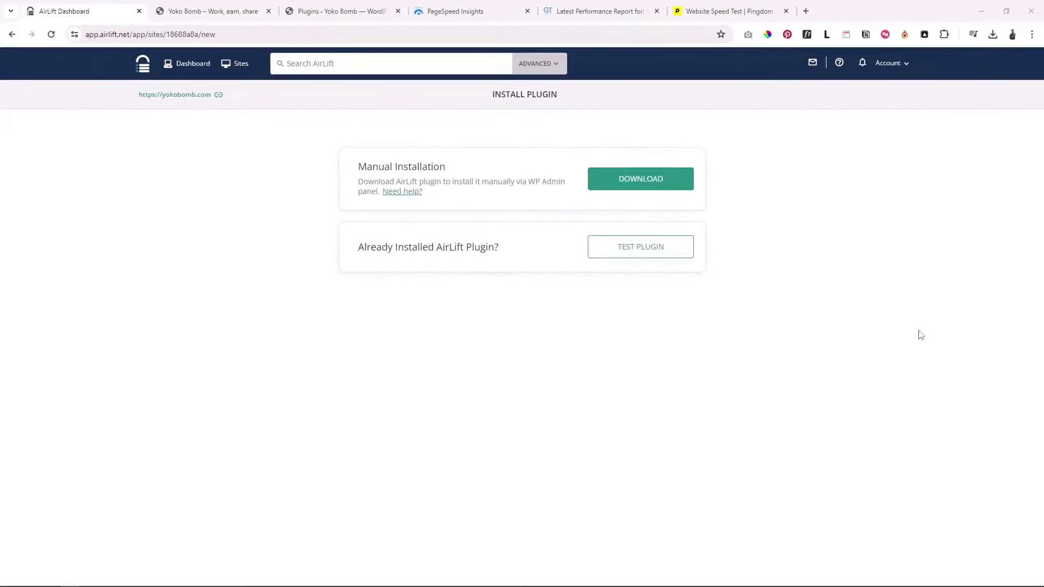
Install the AirLift plugin on the WordPress site by uploading airlift_2.zip, and activate it
click(350, 10)
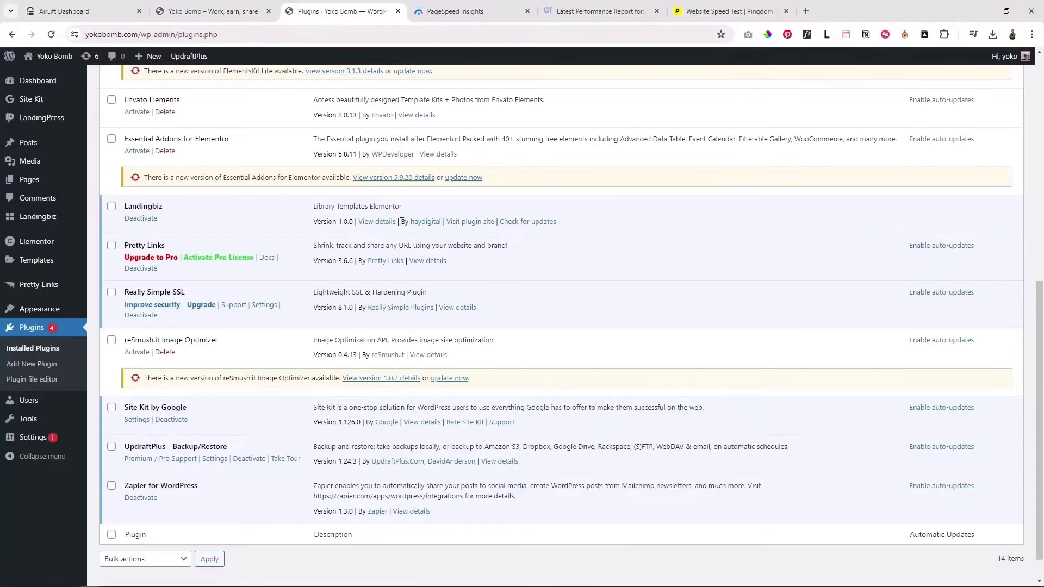
scroll(307, 213, up, 10)
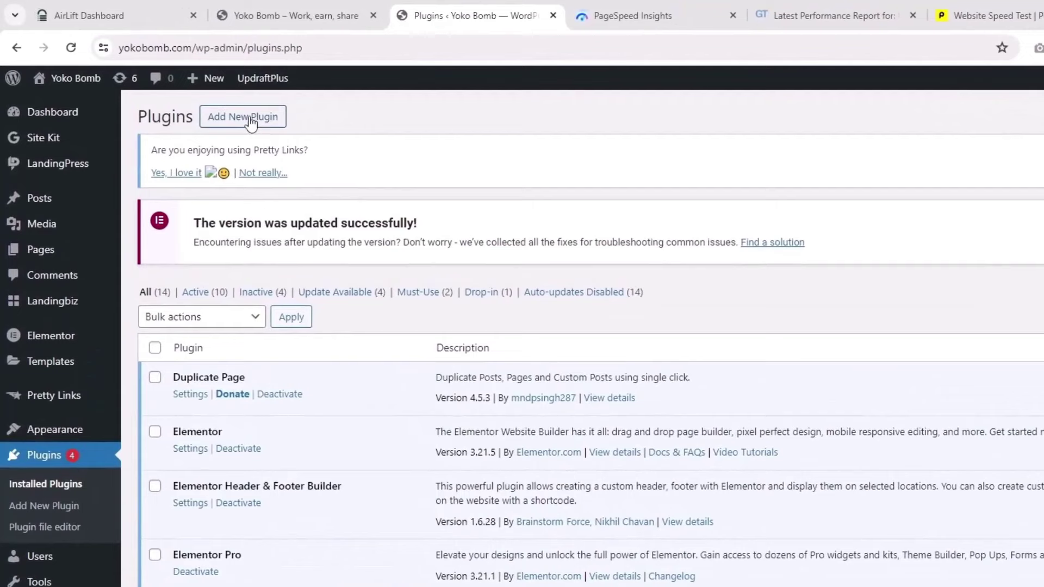
click(213, 93)
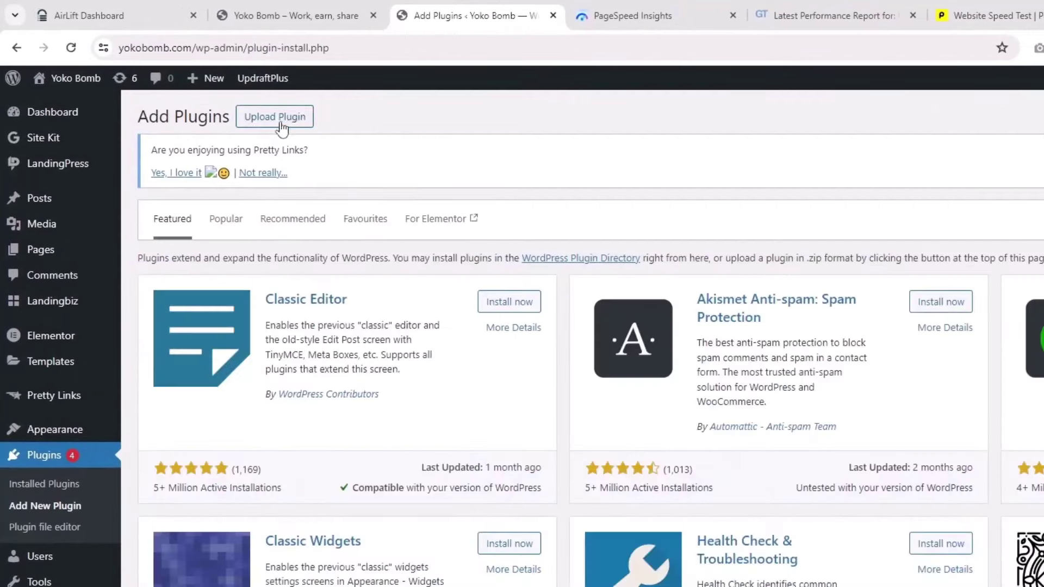
click(275, 125)
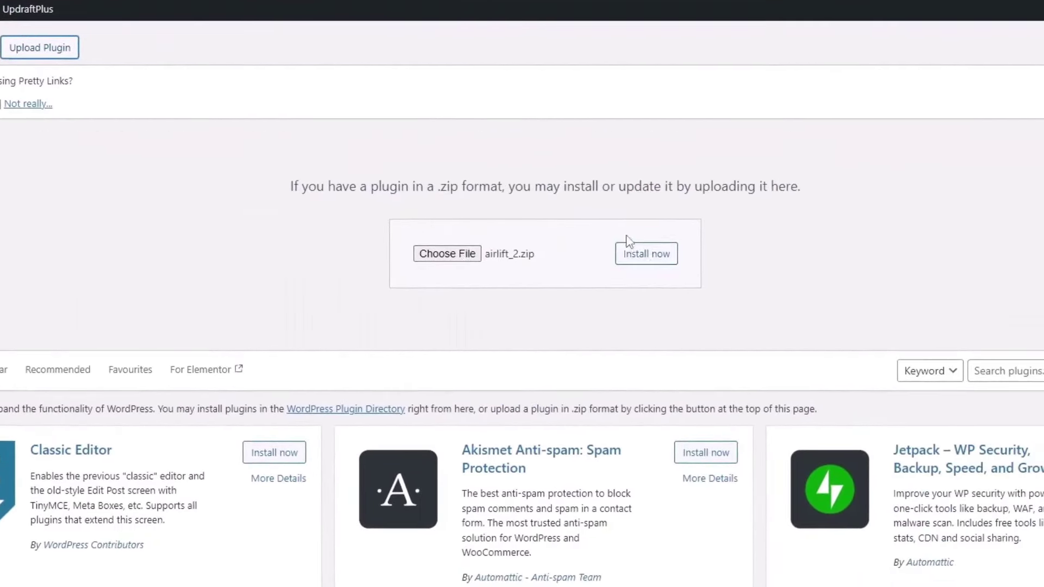
click(650, 258)
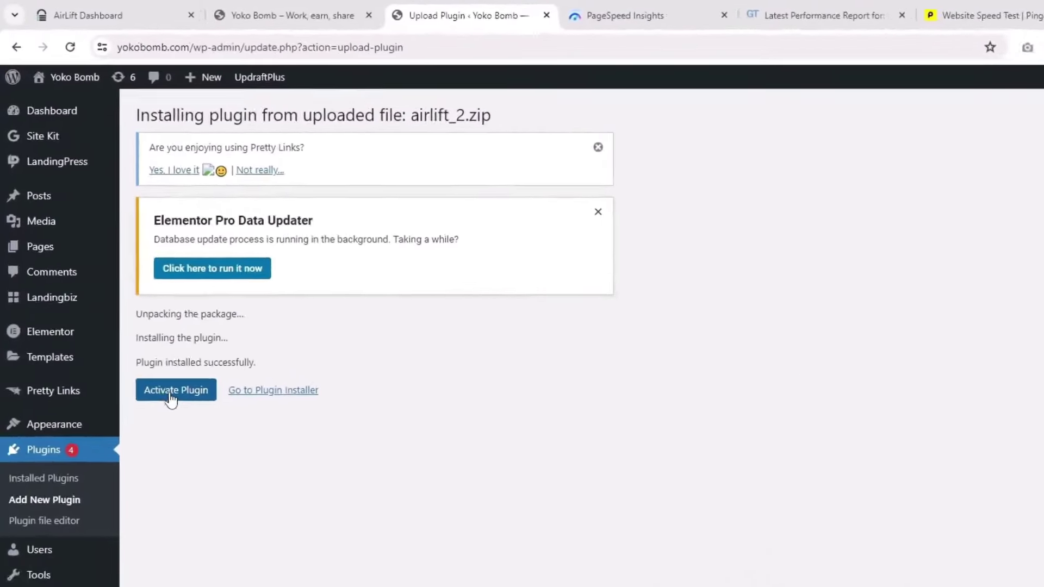
click(182, 415)
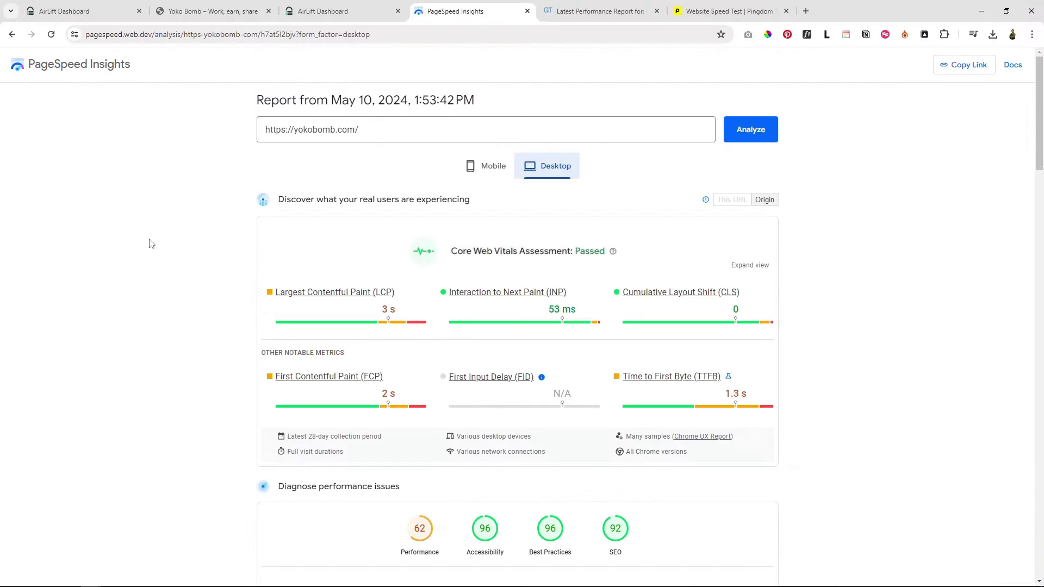
Compare yokobomb.com's PageSpeed Insights desktop report with AirLift's initial performance metrics and the GTmetrix report
scroll(284, 235, down, 1)
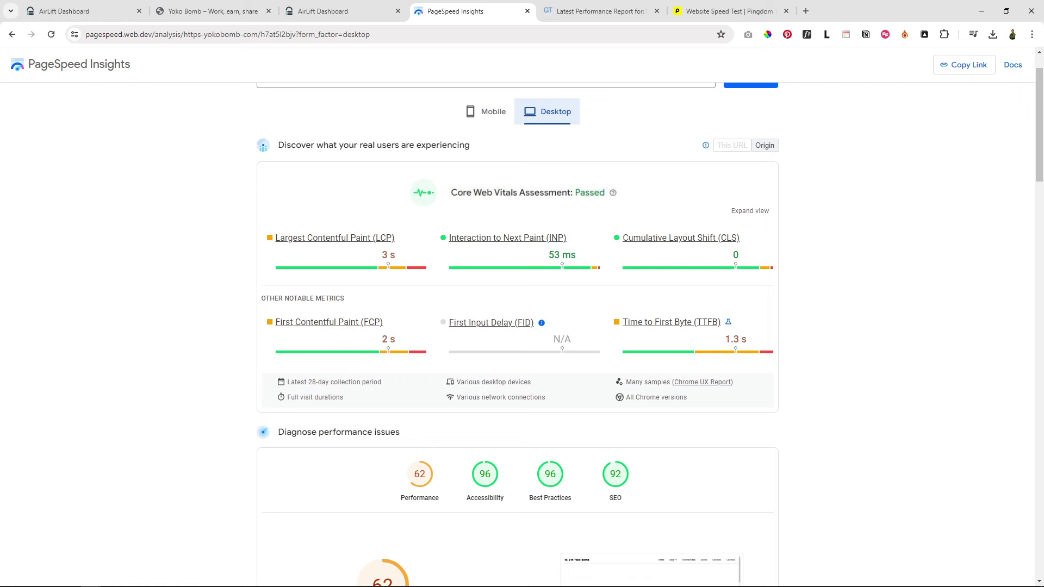
scroll(501, 354, down, 1)
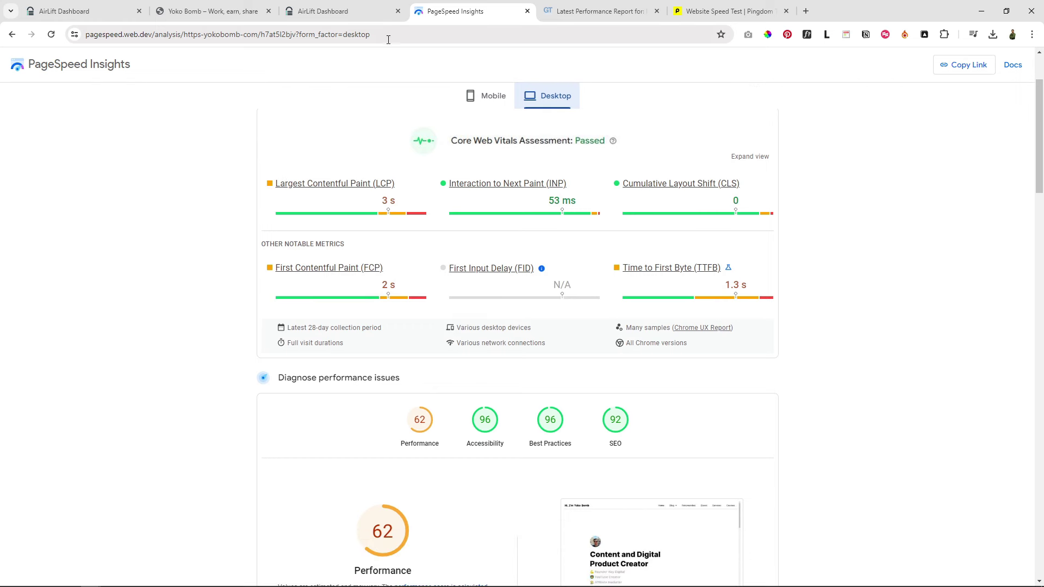
click(357, 15)
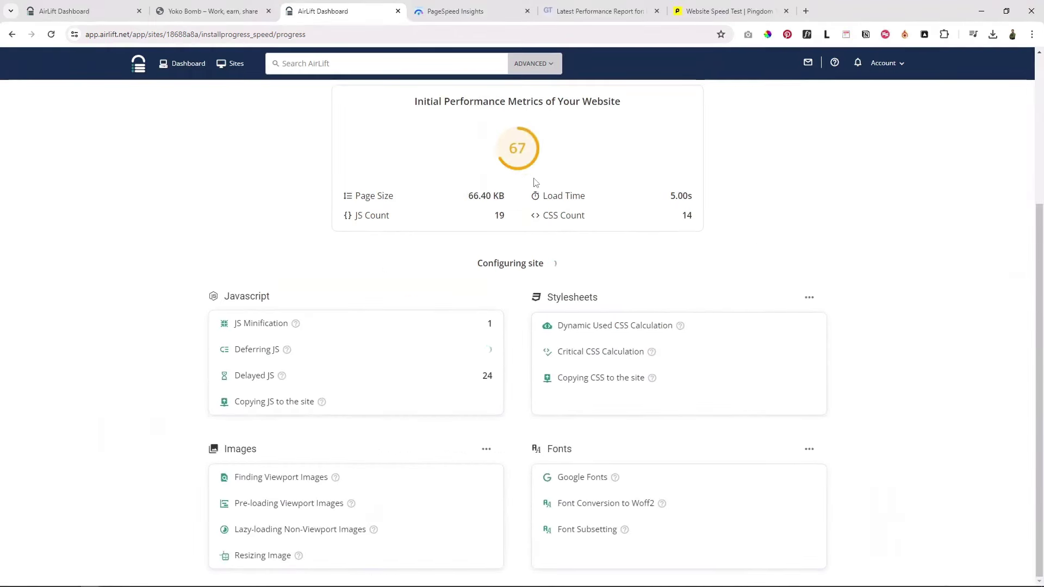
click(597, 5)
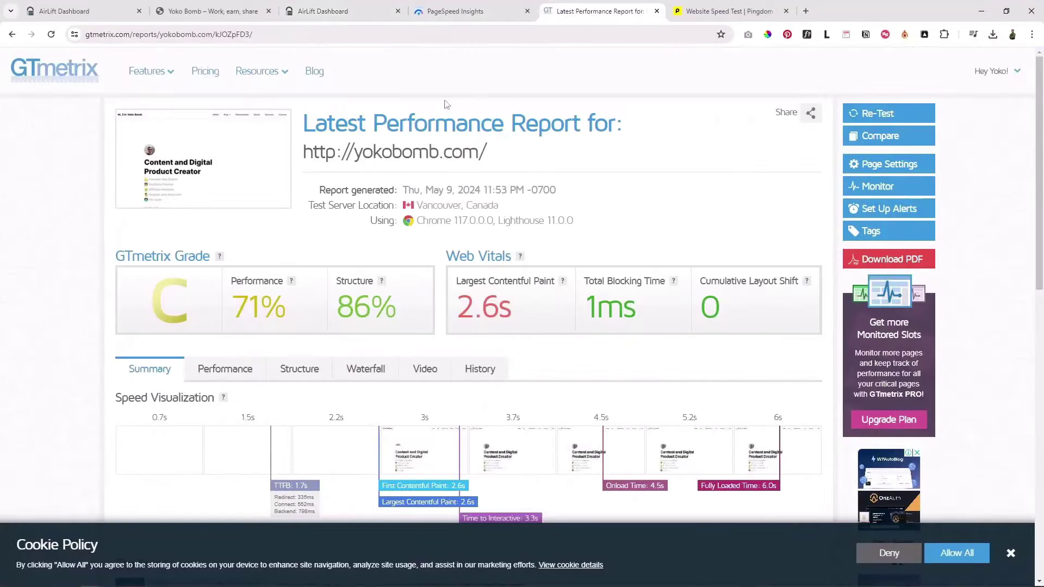
click(329, 10)
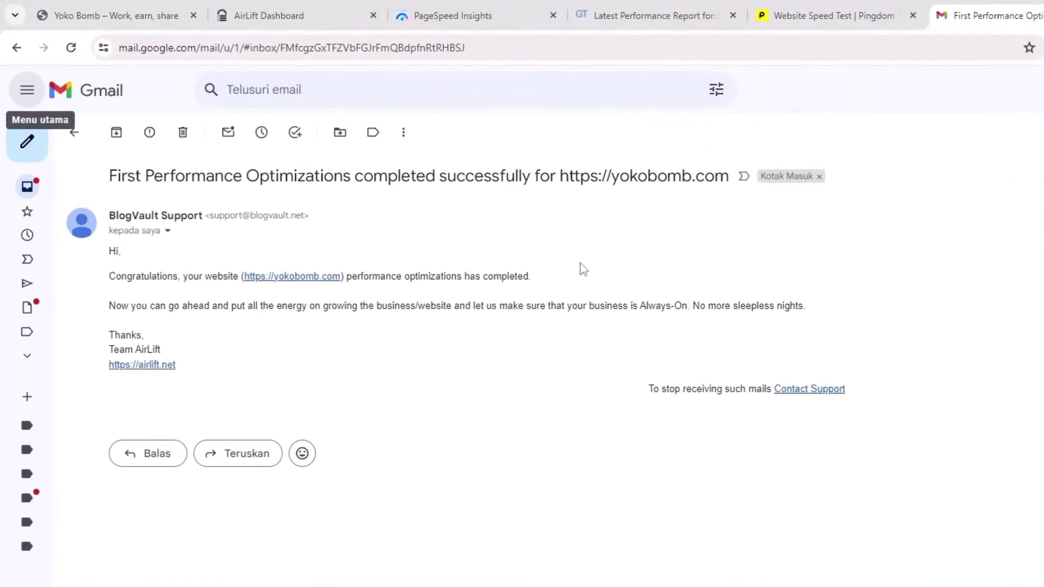
Open yokobomb.com's performance details in AirLift and review the optimization report from the page load comparison through the Web Vital improvement section
click(305, 1)
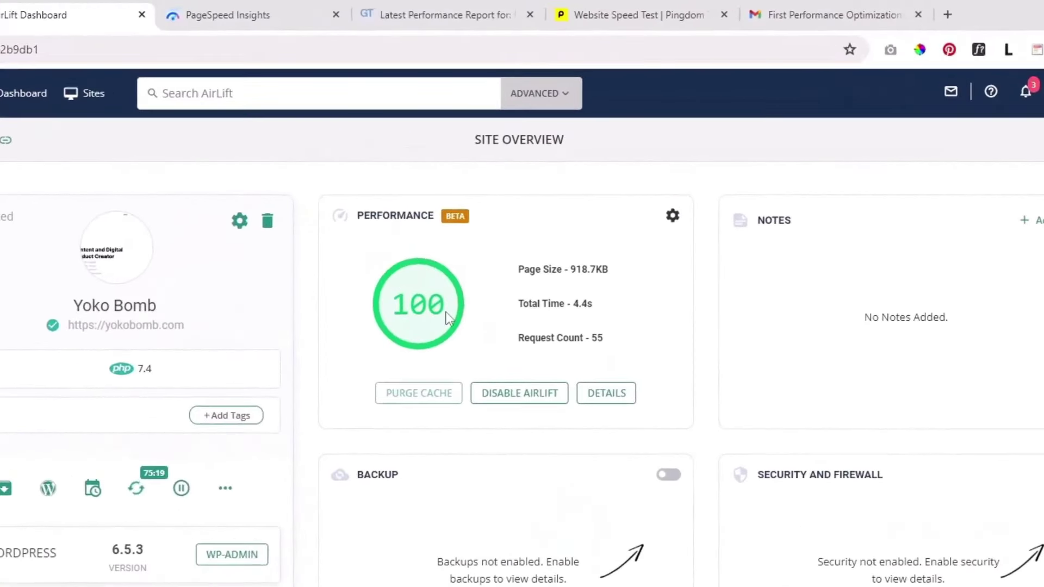
click(607, 394)
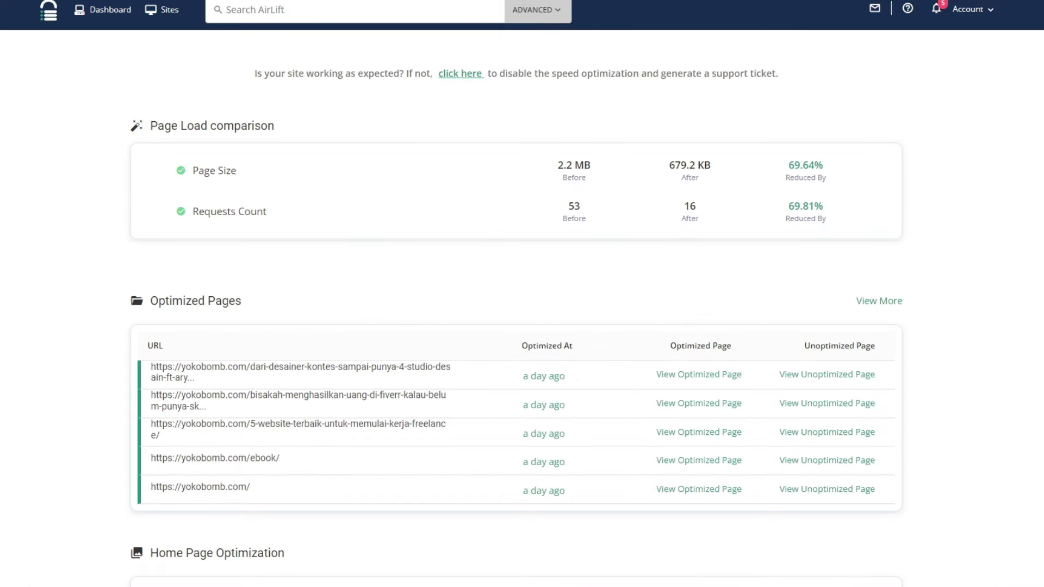
scroll(517, 316, down, 2)
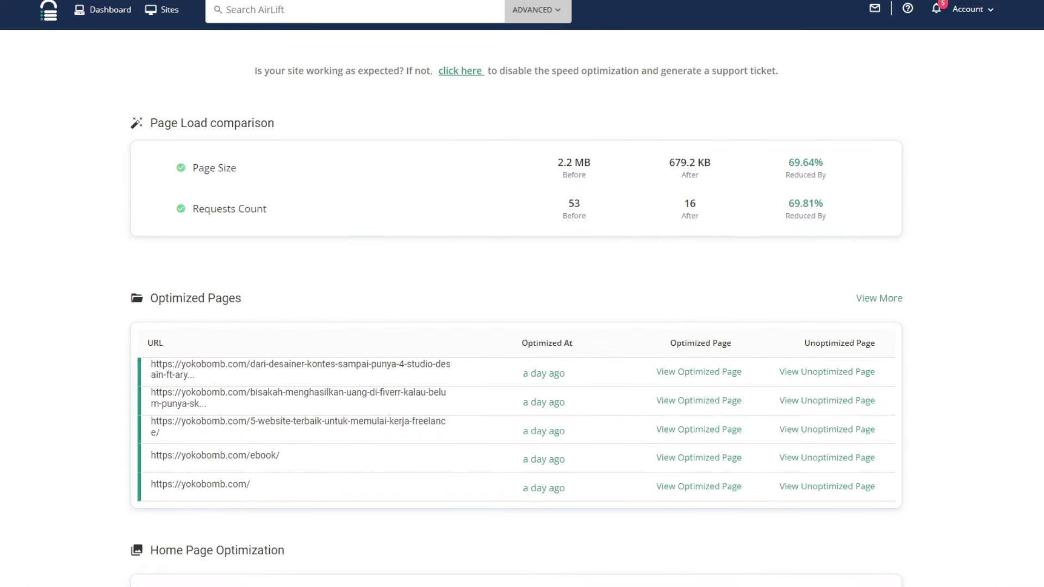
scroll(516, 316, down, 2)
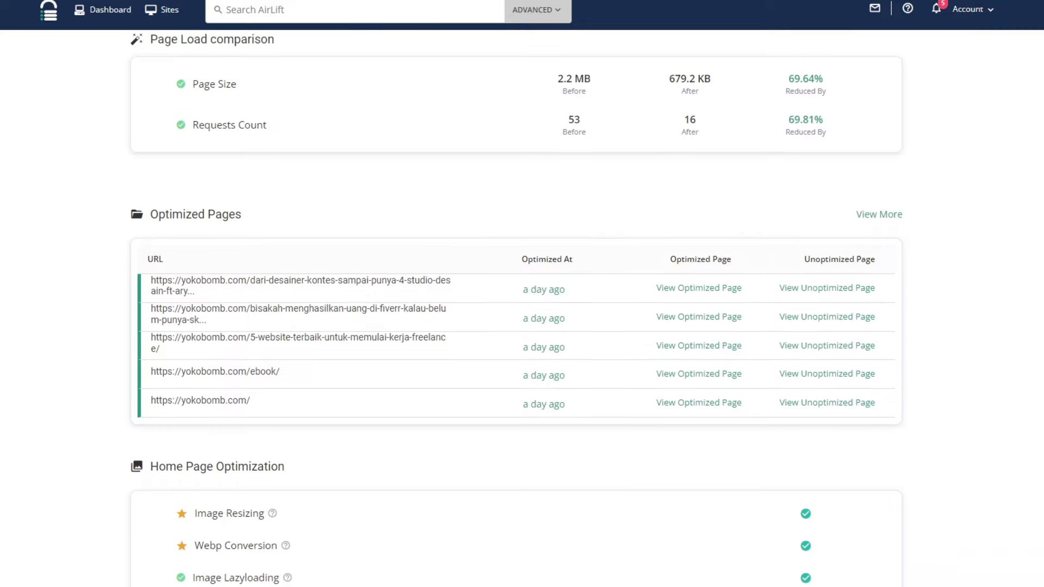
scroll(516, 315, down, 2)
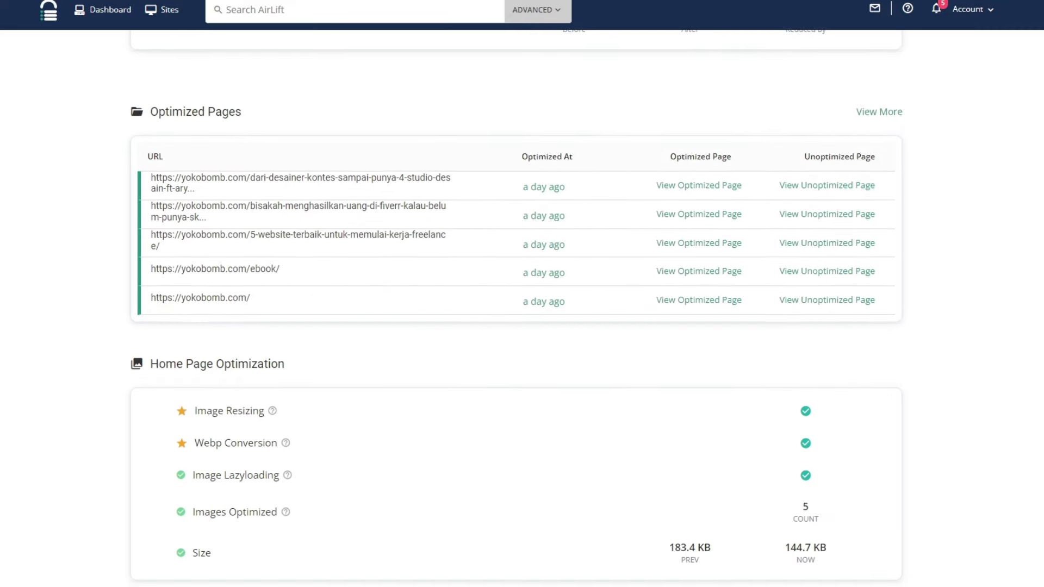
scroll(517, 315, down, 2)
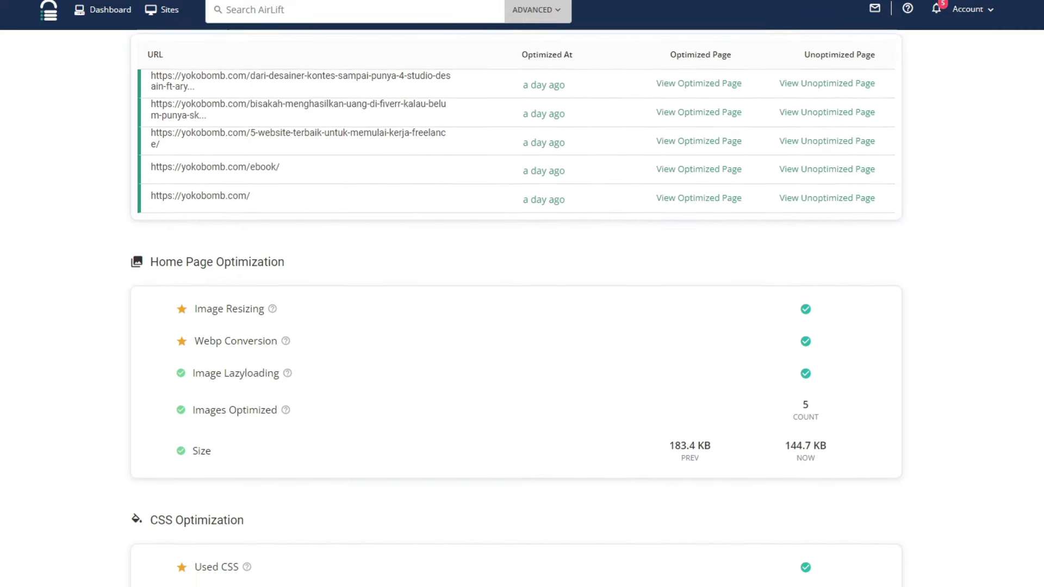
scroll(517, 316, down, 2)
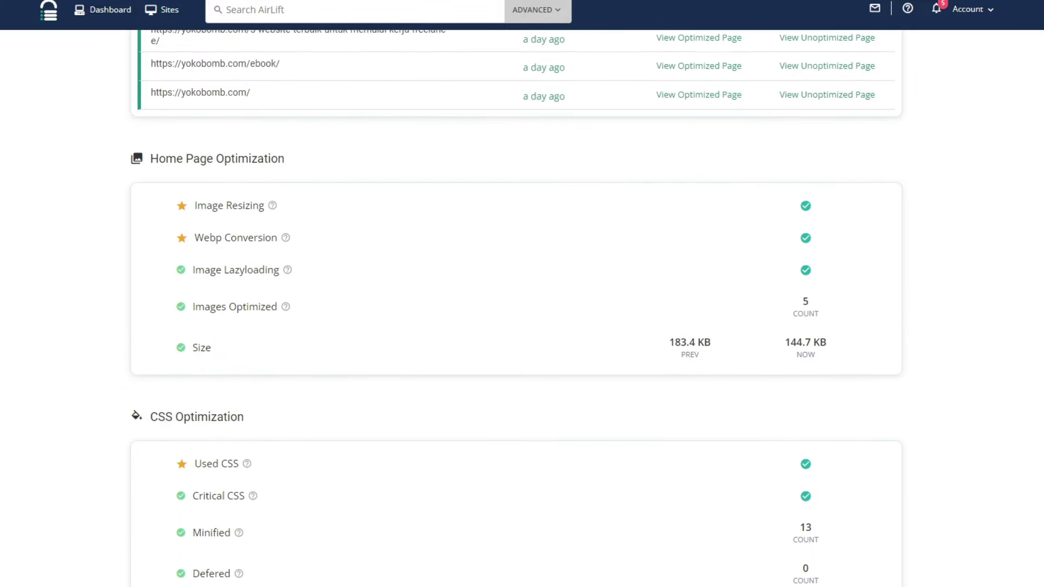
scroll(517, 316, down, 2)
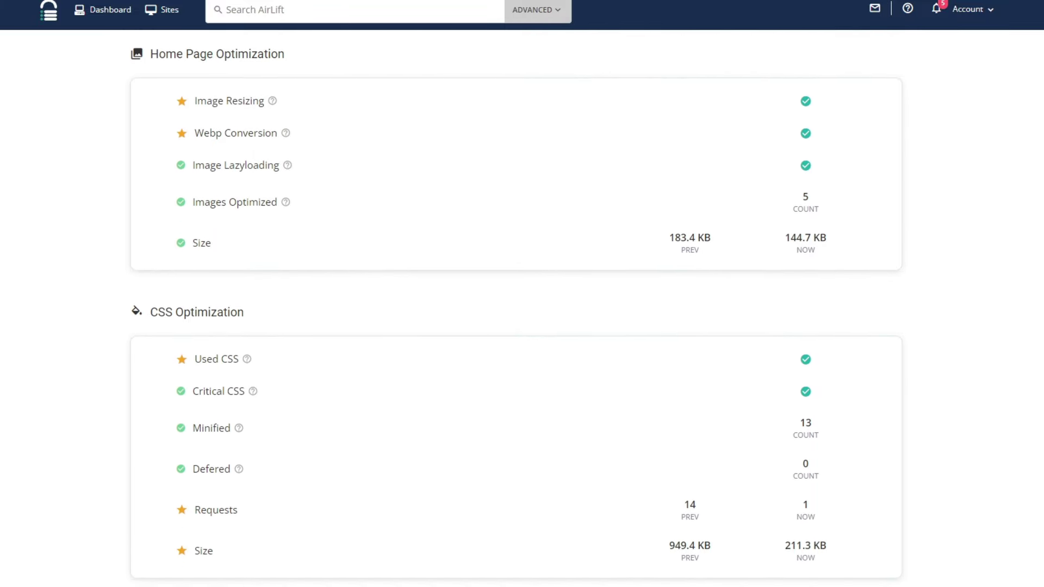
scroll(516, 315, down, 2)
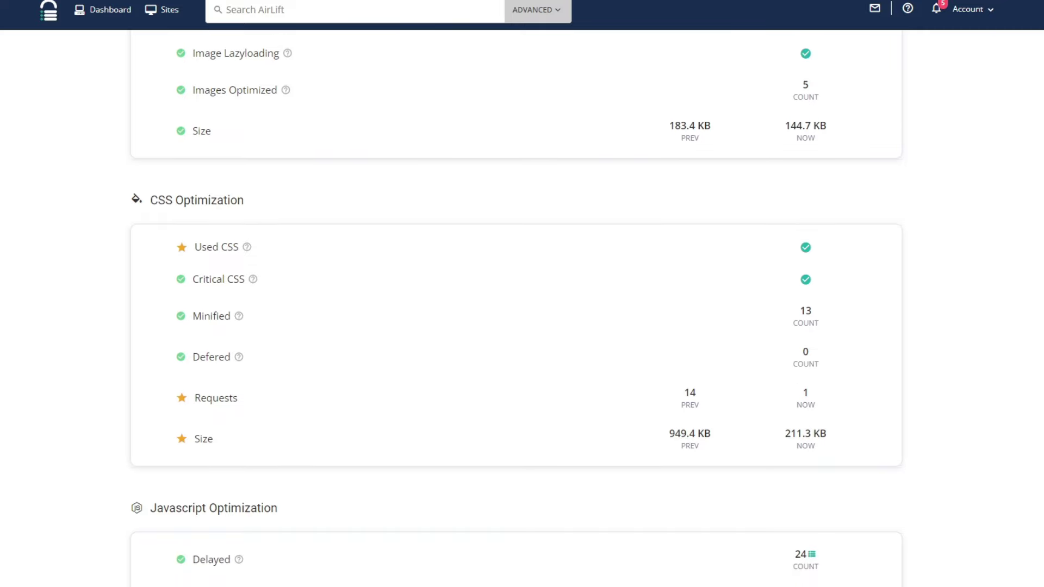
scroll(517, 316, down, 2)
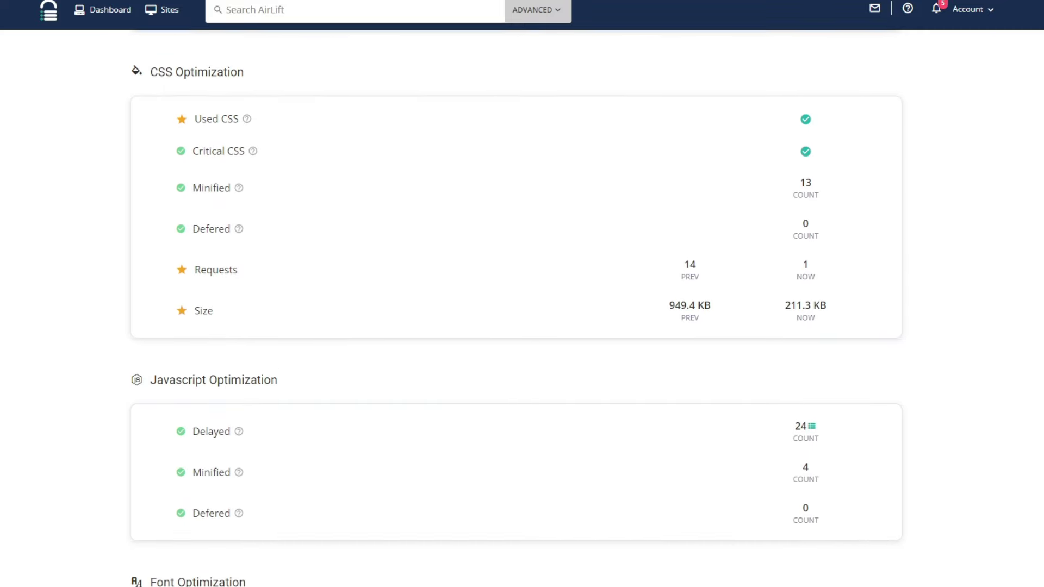
scroll(516, 315, down, 2)
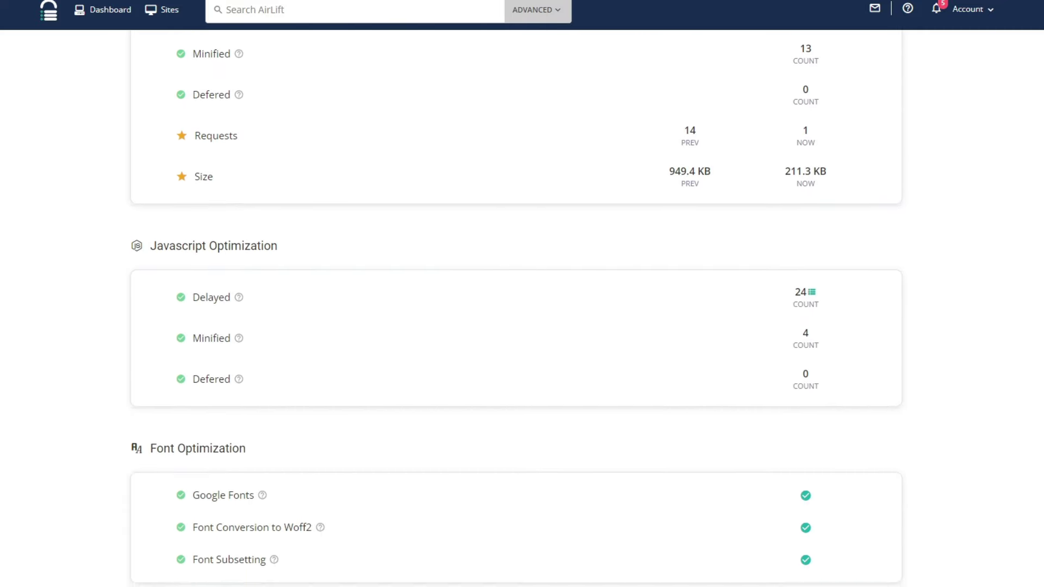
scroll(516, 315, down, 2)
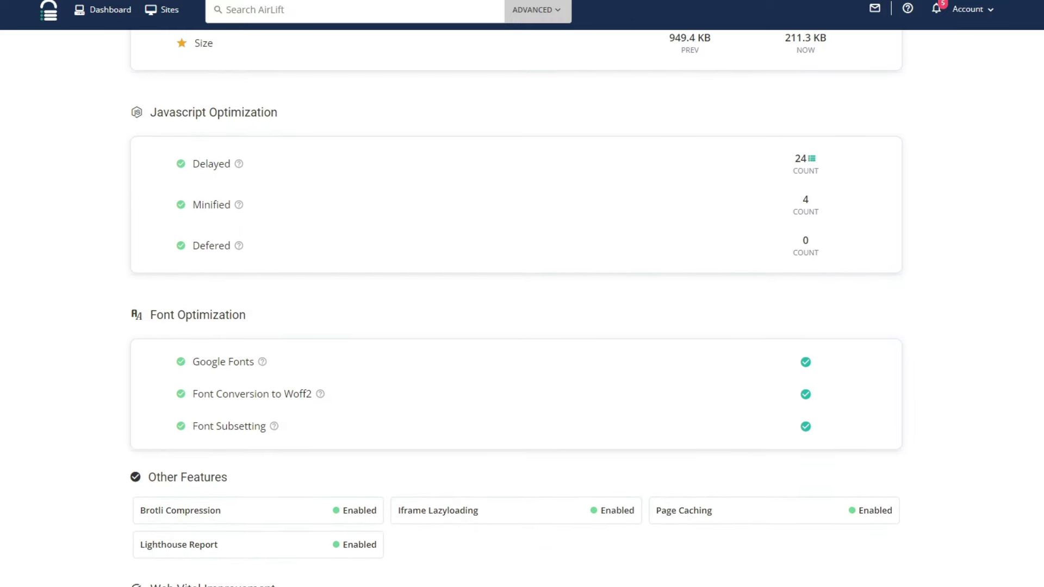
scroll(517, 316, down, 2)
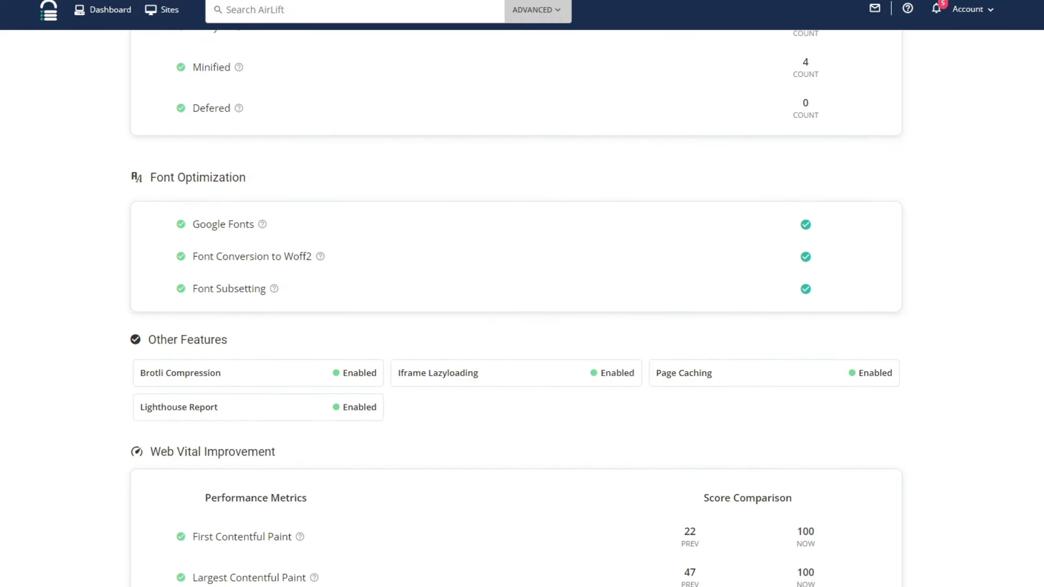
scroll(516, 316, down, 2)
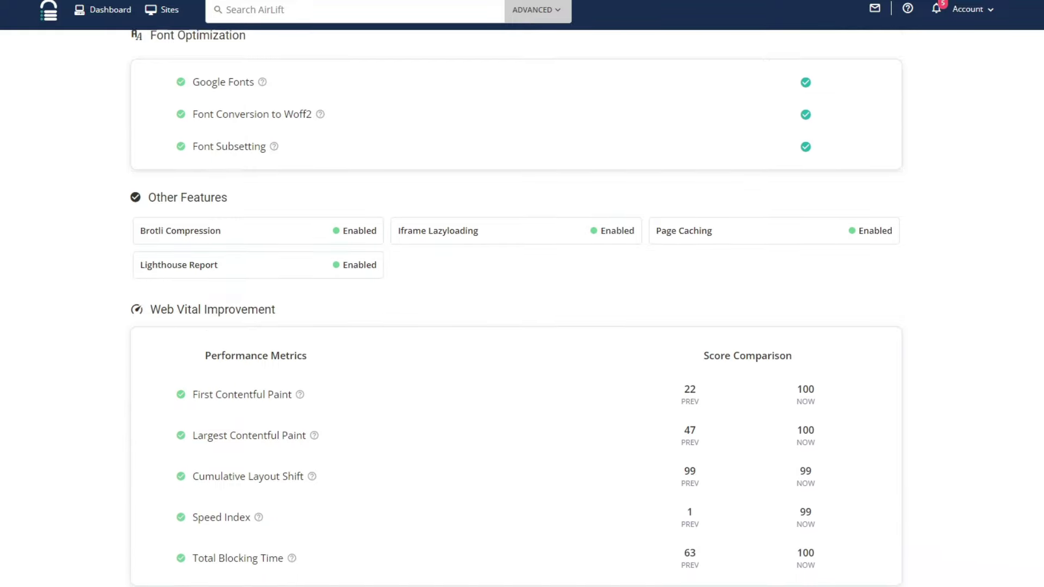
scroll(517, 315, down, 2)
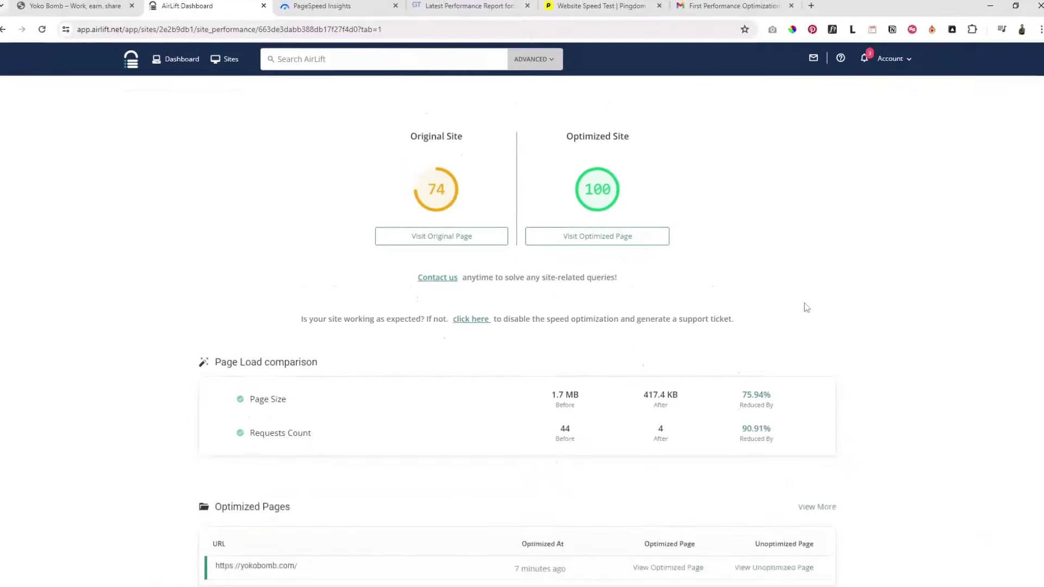
Examine the before and after page size in the Page Load comparison of yokobomb.com's optimization details
scroll(804, 306, down, 2)
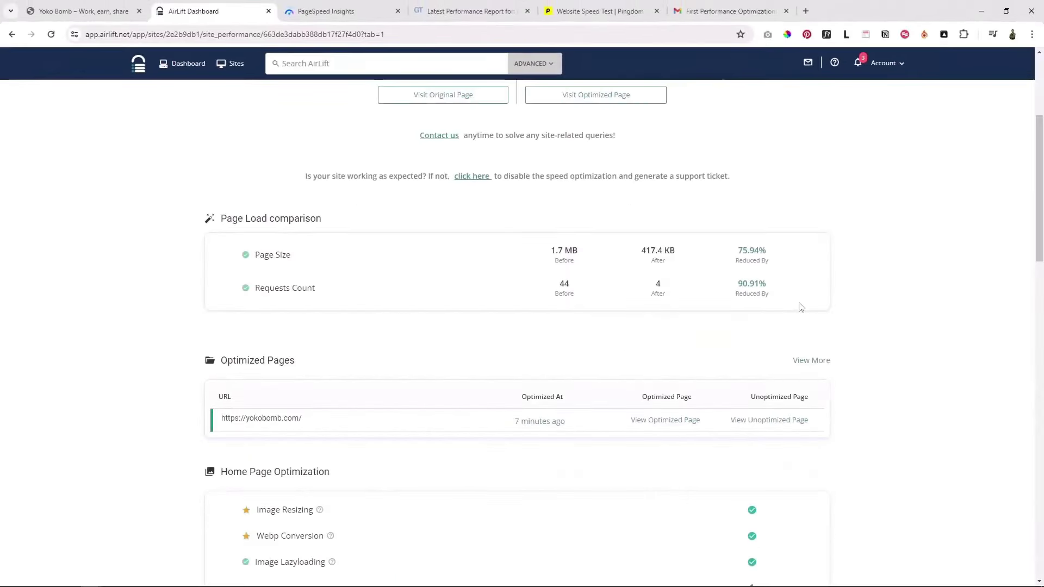
scroll(481, 319, down, 1)
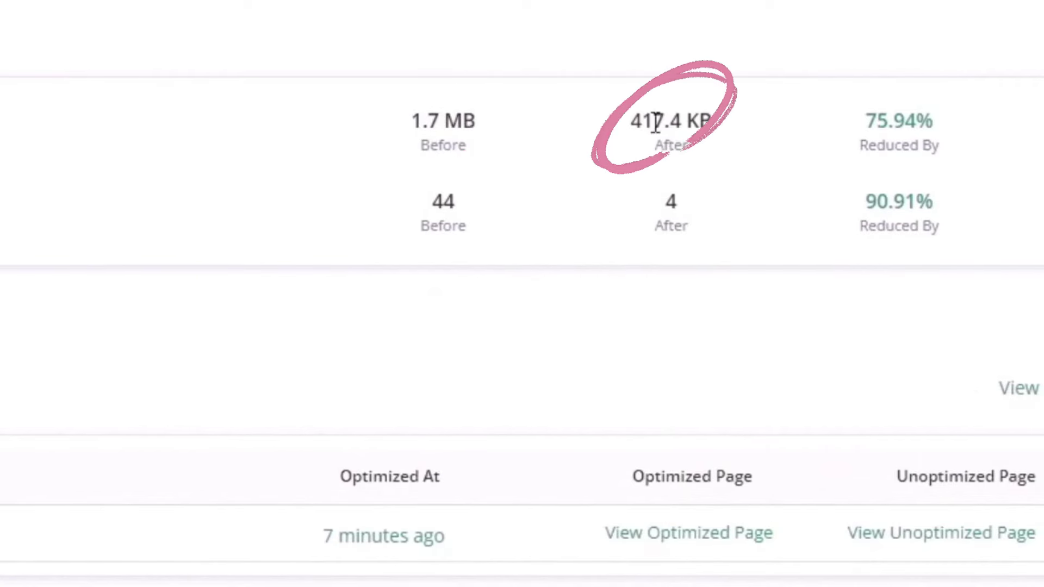
drag(635, 122, 665, 122)
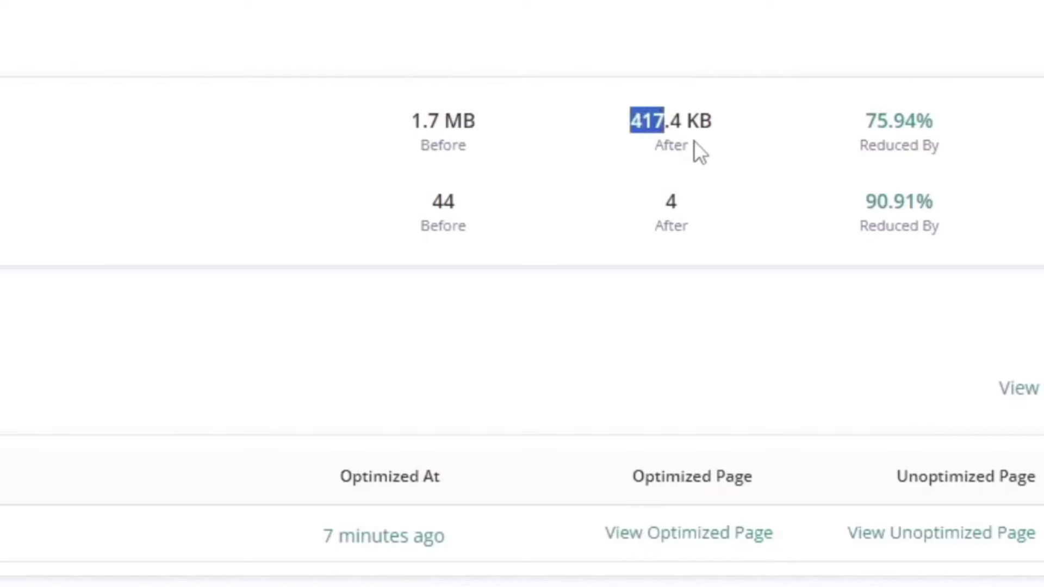
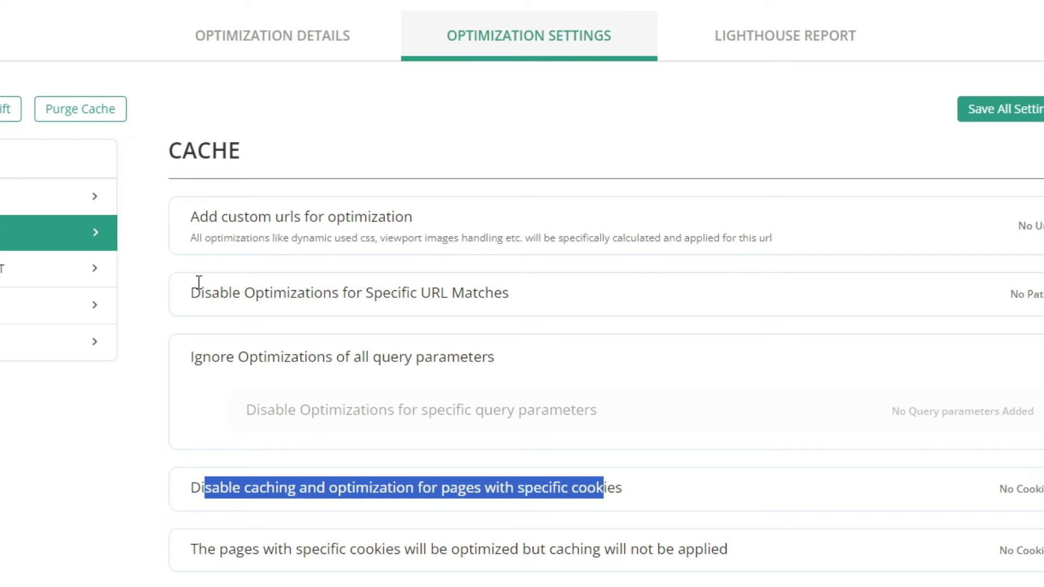
Review AirLift's Cache and JavaScript optimization settings, including the JavaScript defer, script minification and script delay options
drag(182, 153, 228, 154)
click(333, 156)
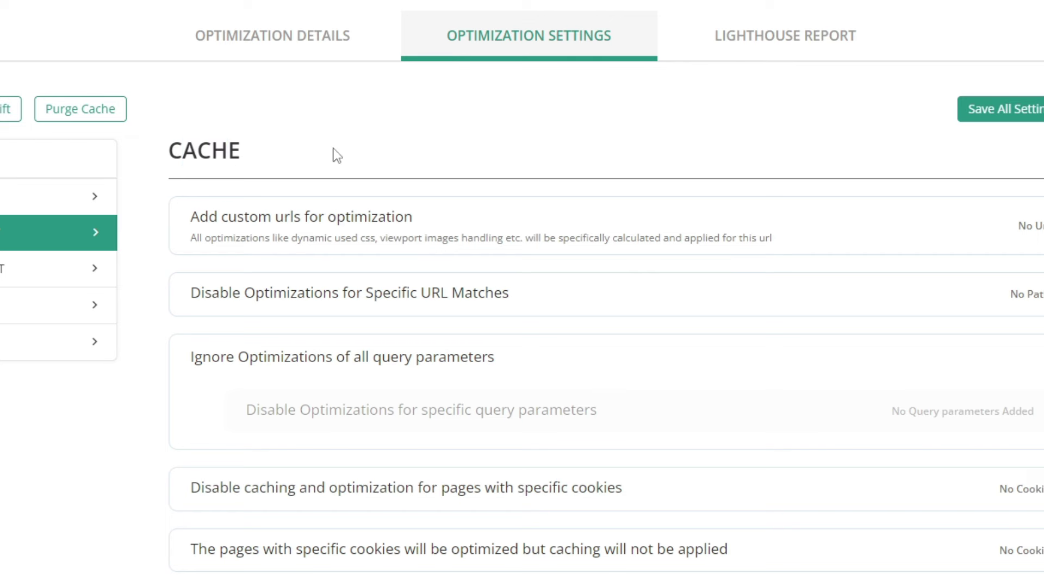
scroll(87, 430, down, 7)
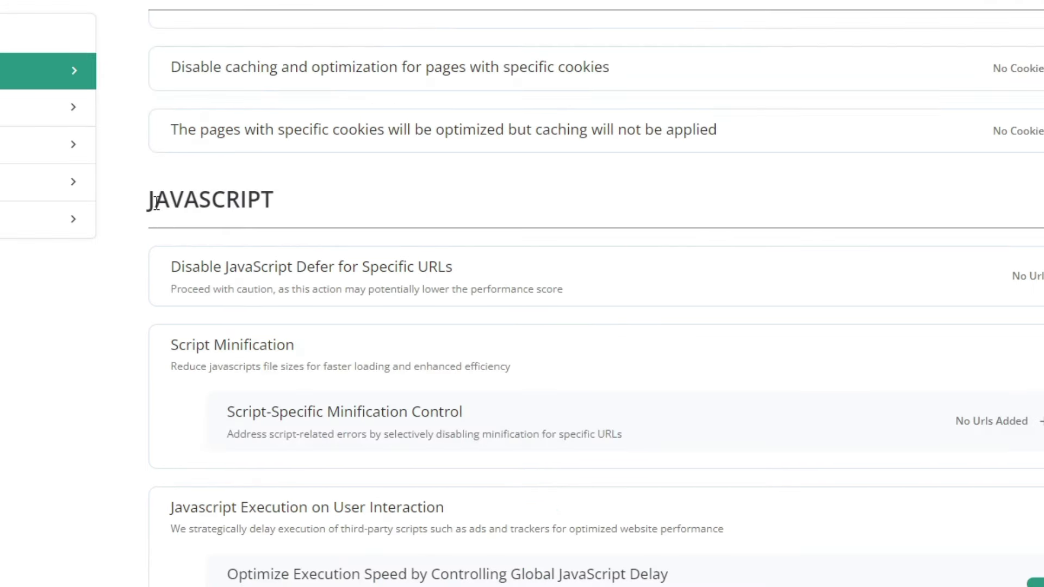
drag(155, 202, 274, 205)
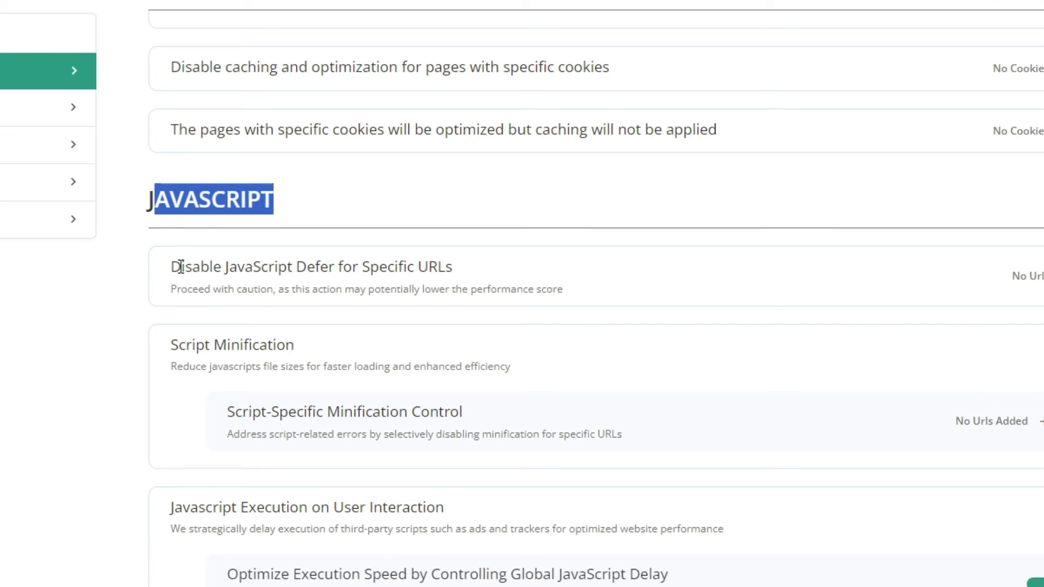
drag(181, 267, 427, 273)
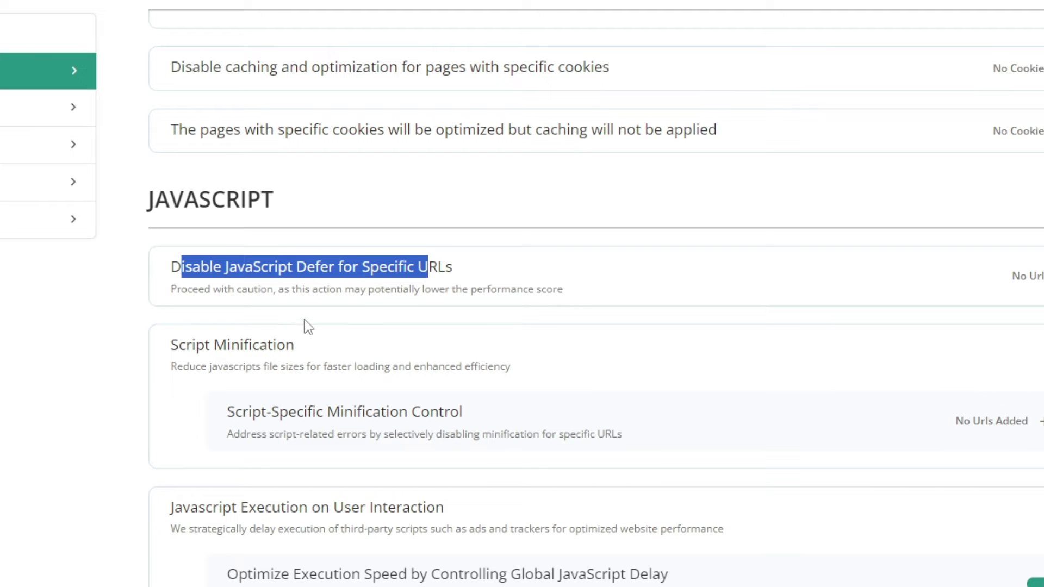
scroll(102, 483, down, 3)
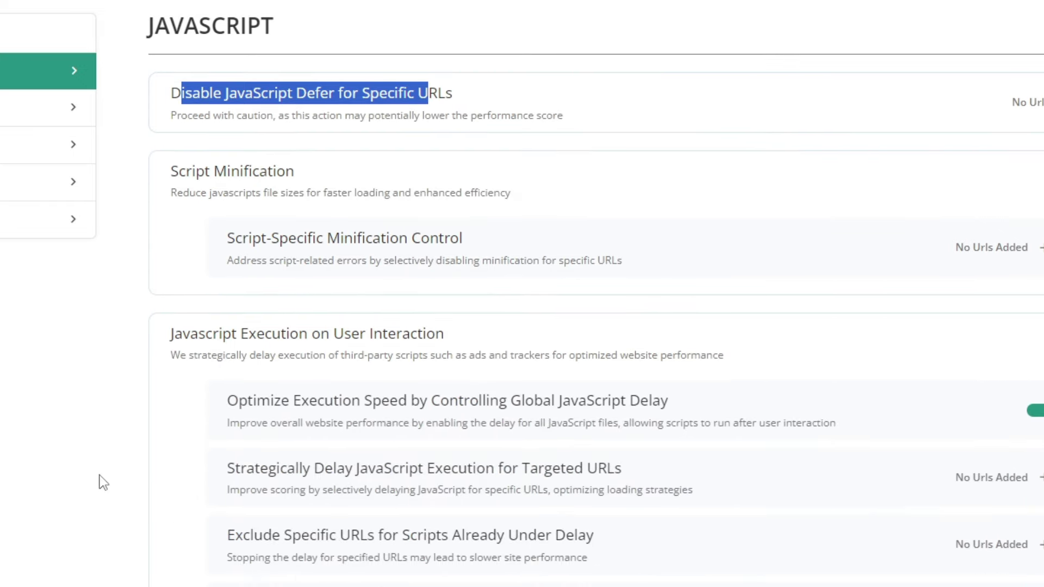
scroll(100, 475, down, 8)
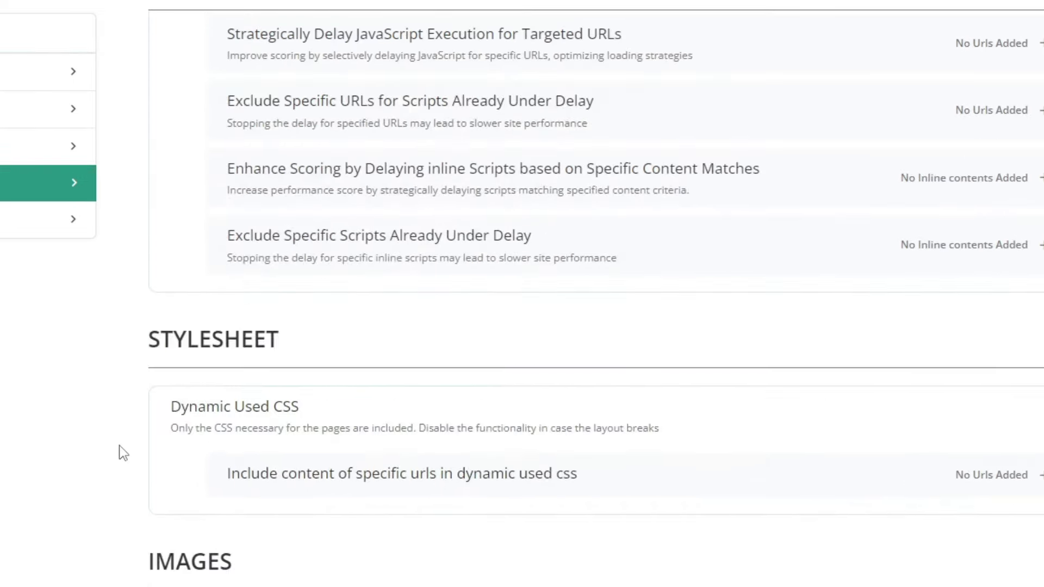
Review AirLift's Stylesheet, Images and Fonts optimization settings, including dynamic used CSS, image lazy loading, image preloading and font options
drag(163, 337, 284, 349)
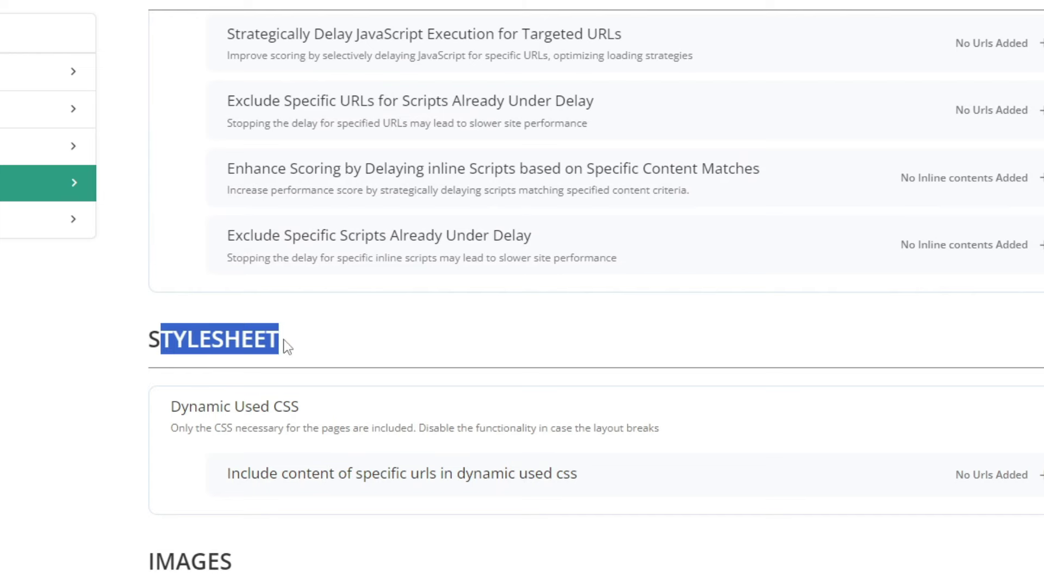
scroll(113, 451, down, 5)
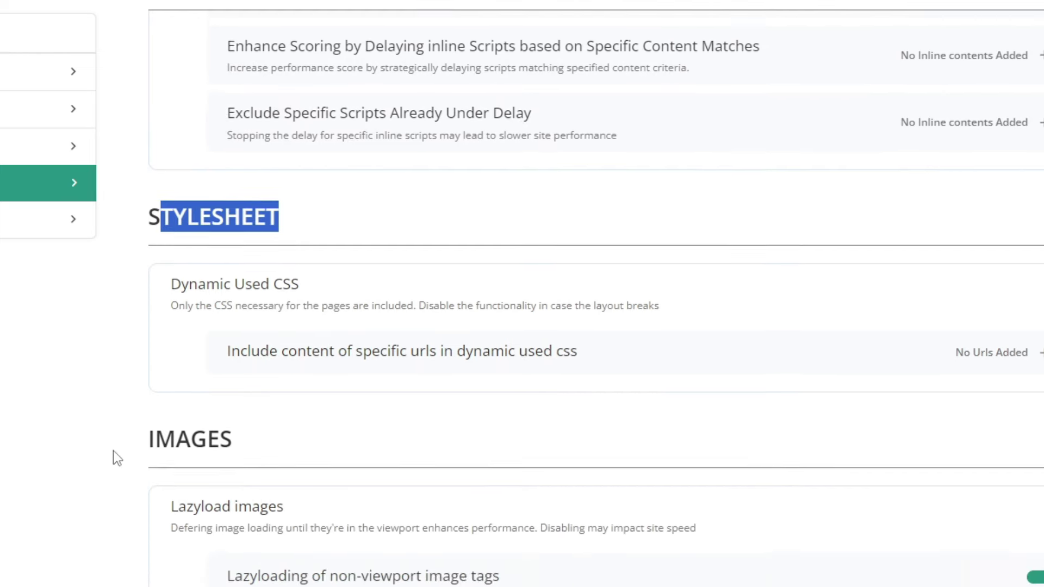
drag(175, 302, 234, 307)
scroll(81, 418, down, 3)
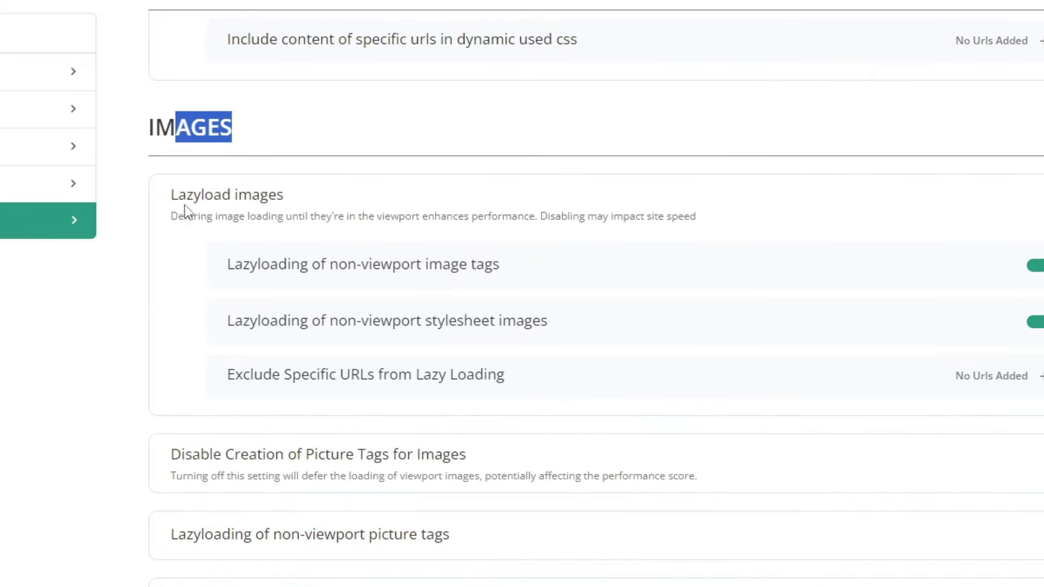
drag(177, 194, 284, 193)
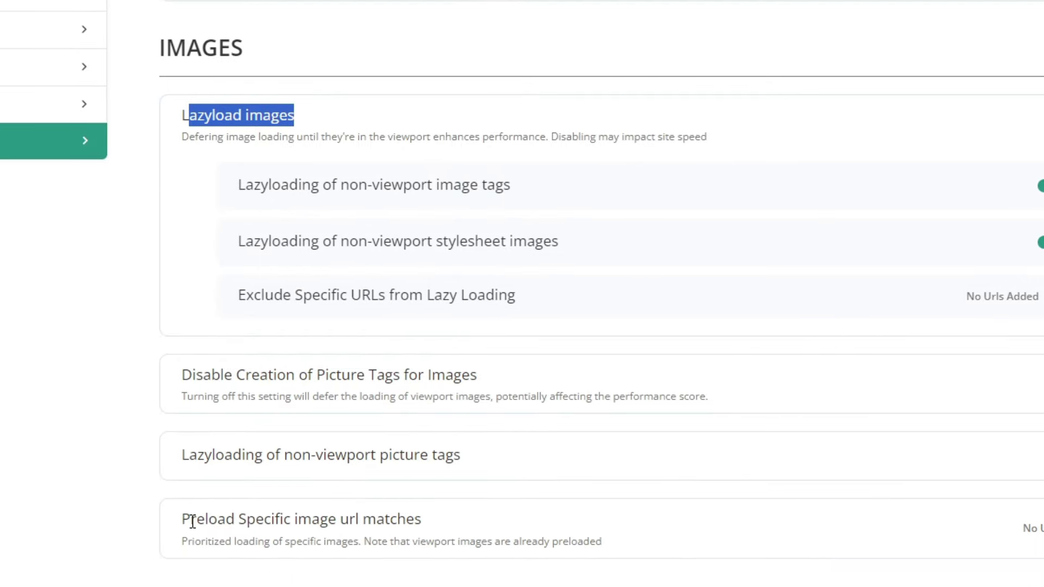
drag(192, 522, 423, 522)
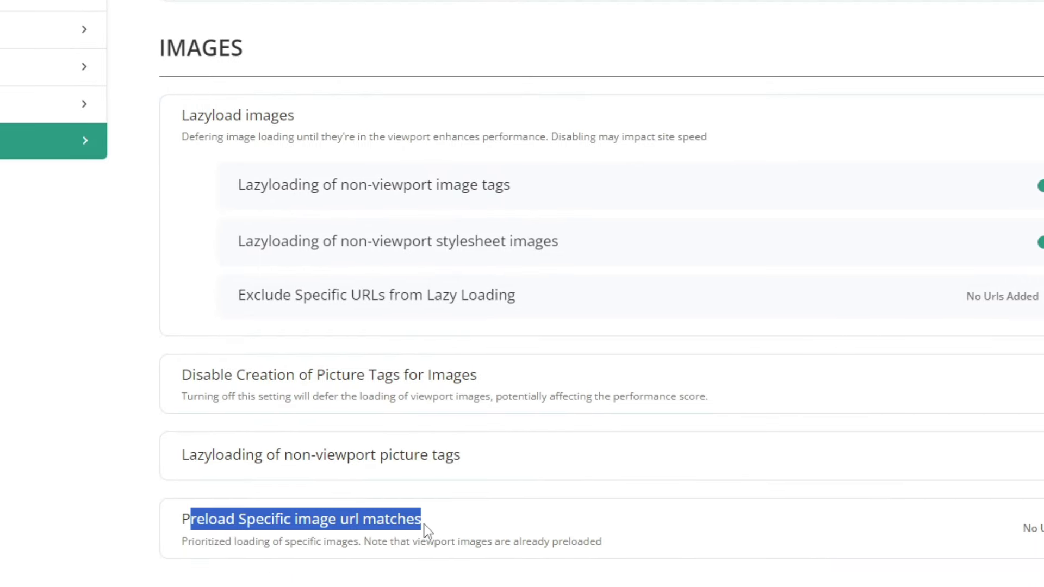
click(31, 484)
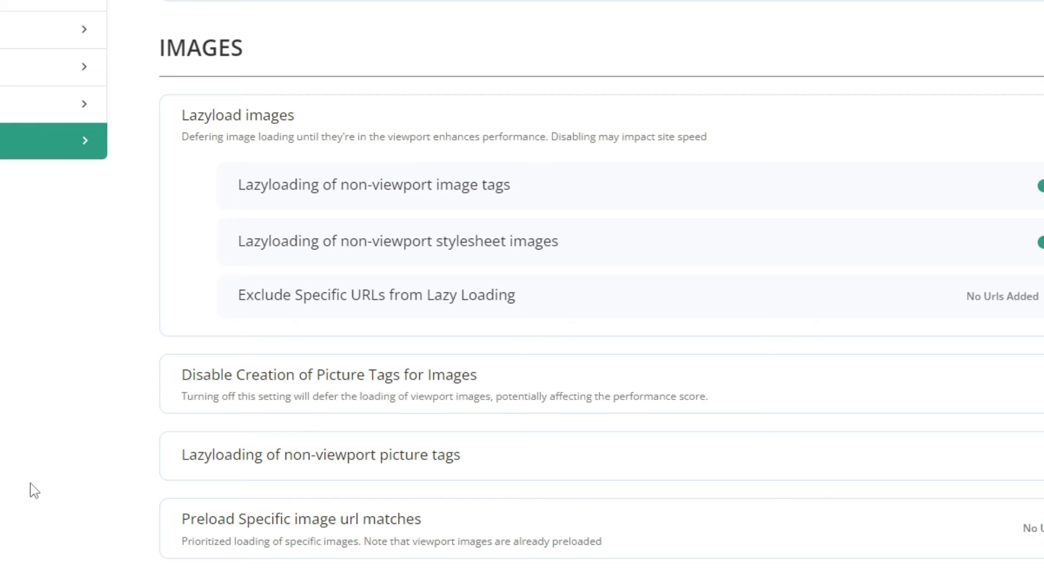
scroll(30, 484, down, 3)
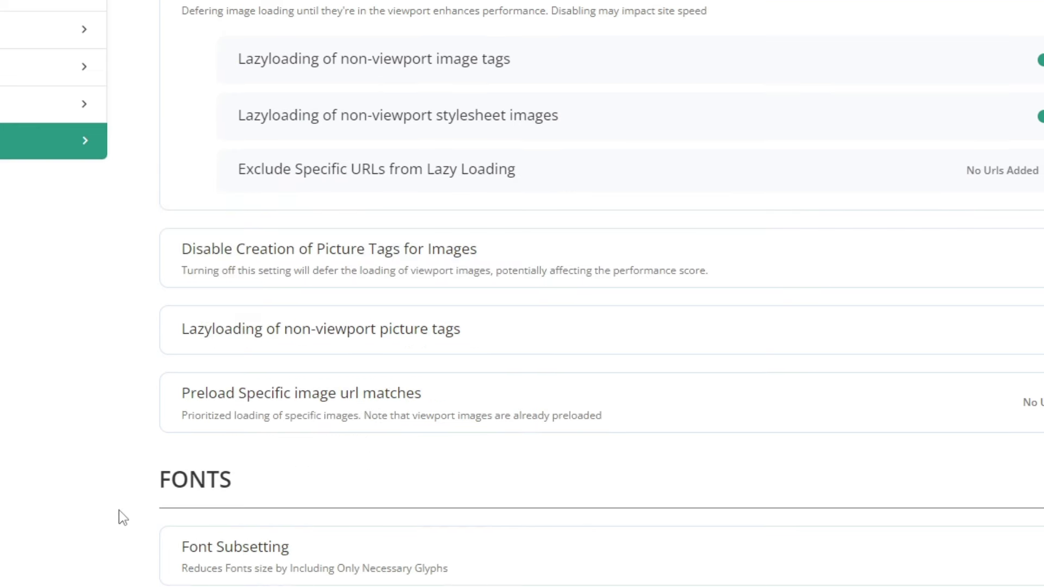
double_click(250, 482)
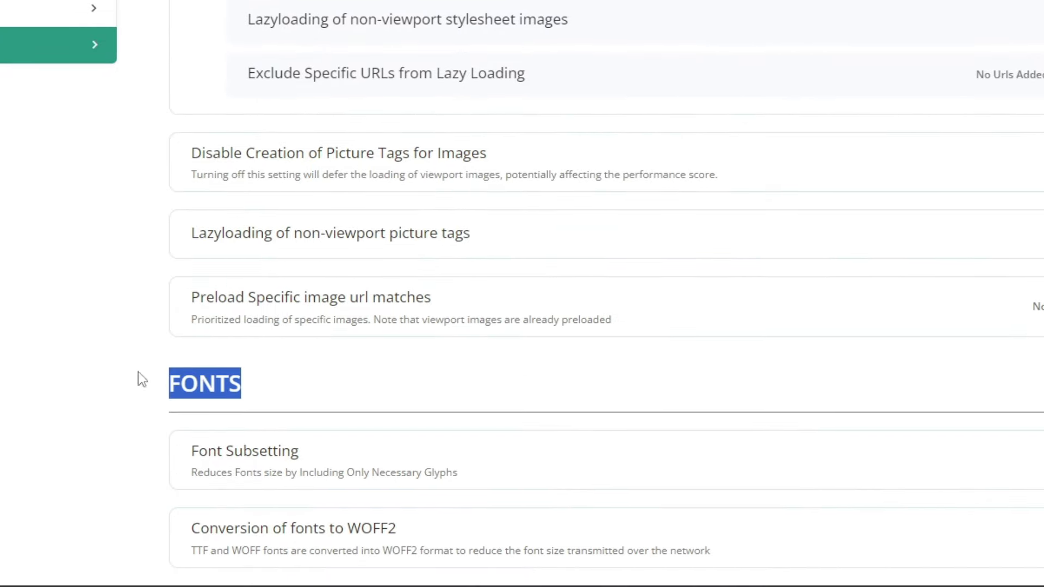
click(24, 368)
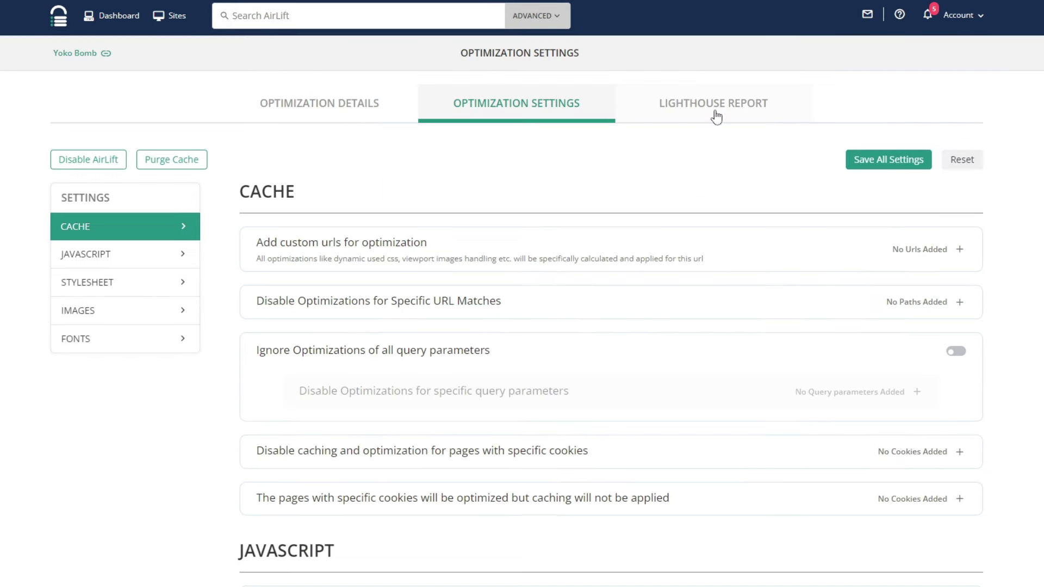
Open AirLift's Lighthouse report for the site and examine the category scores, performance metrics and diagnostics
click(716, 115)
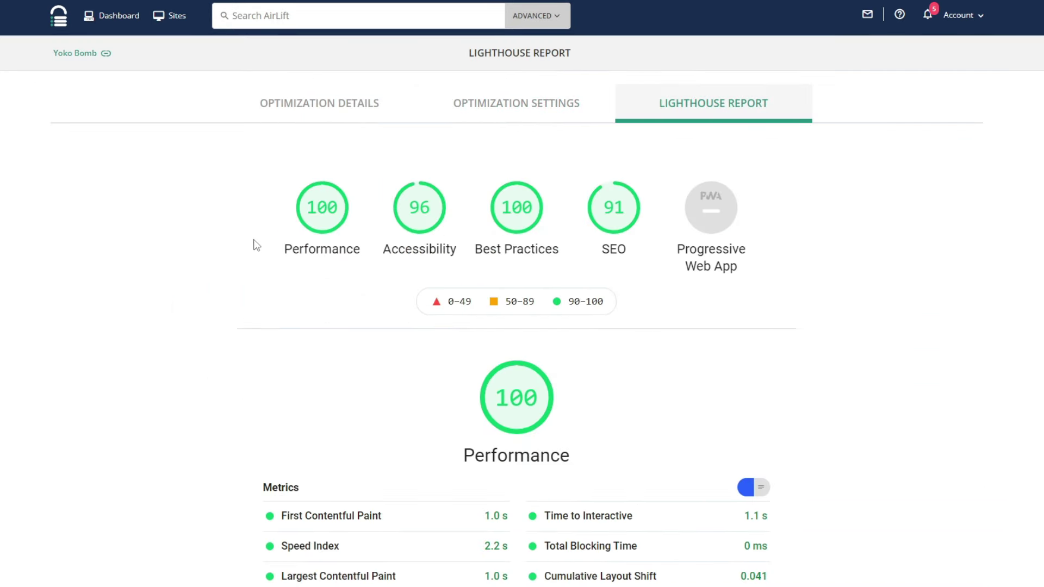
drag(292, 255, 342, 259)
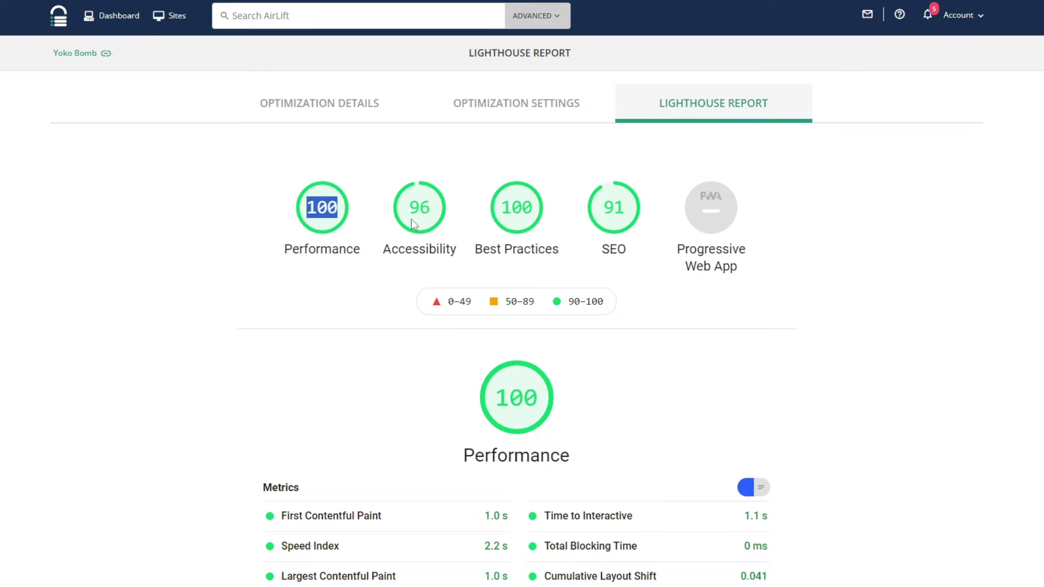
drag(412, 224, 432, 223)
scroll(509, 326, down, 7)
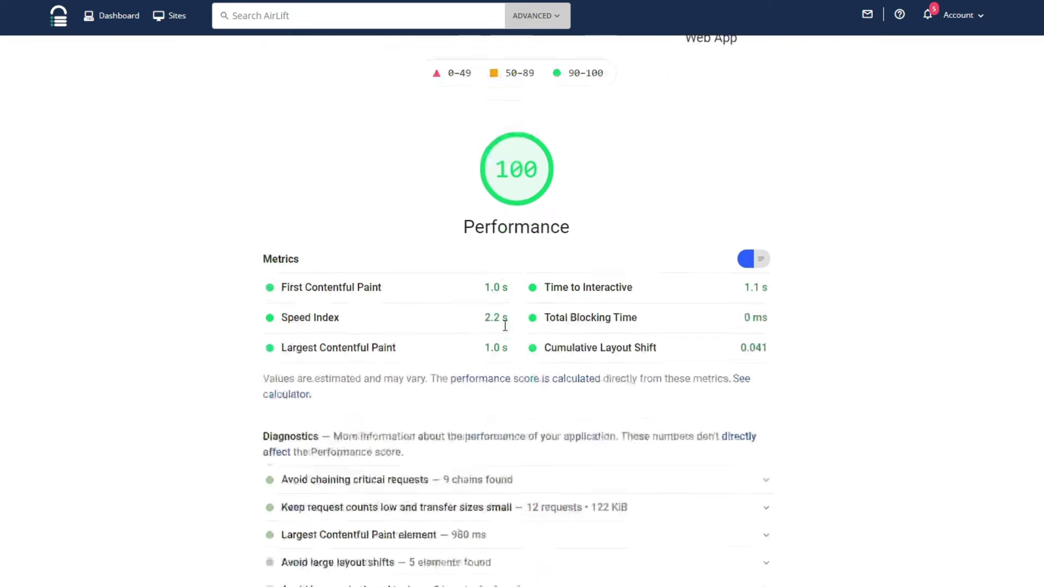
scroll(503, 331, down, 7)
scroll(501, 331, down, 2)
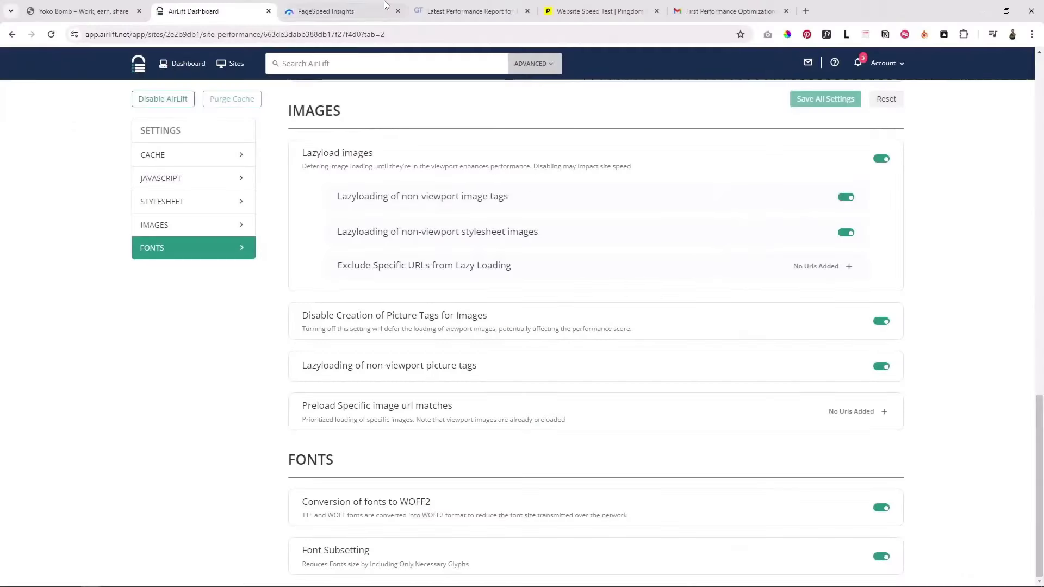
Open a second copy of yokobomb.com's PageSpeed Insights report, rerun the analysis, and place its browser tab beside the original report
click(384, 8)
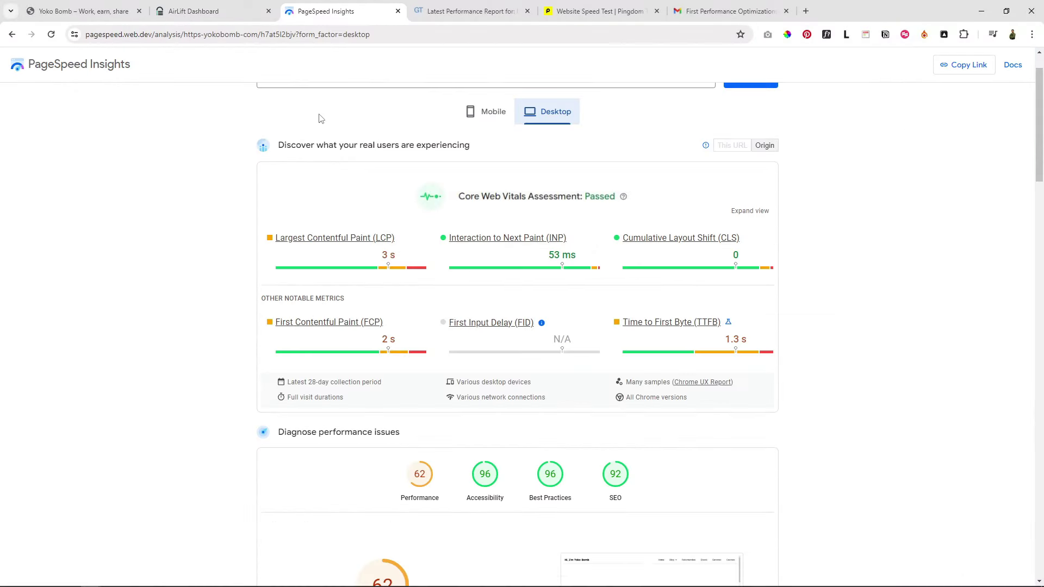
click(332, 34)
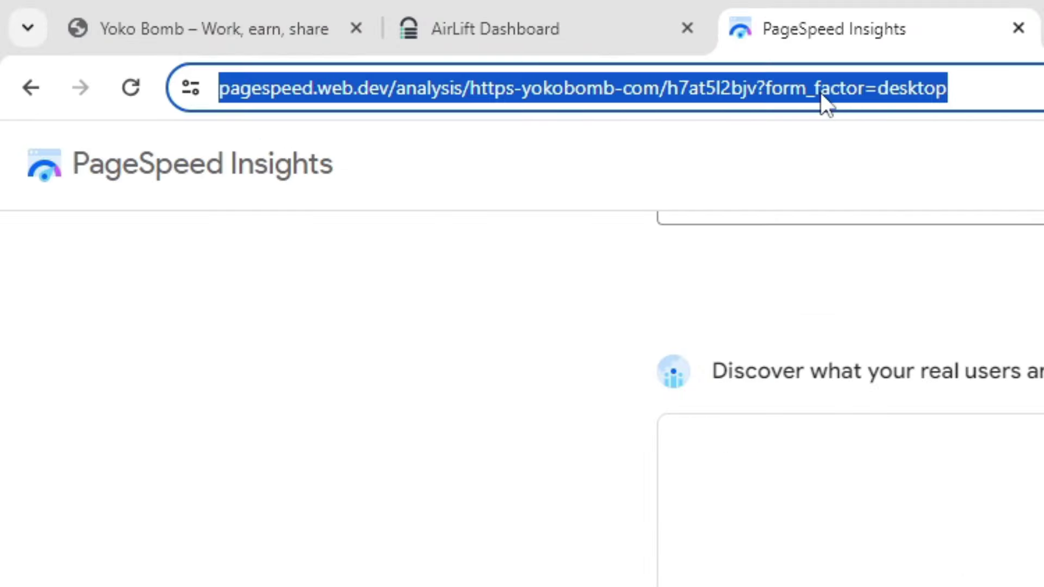
right_click(321, 37)
click(922, 353)
key(ctrl+t)
key(ctrl+v)
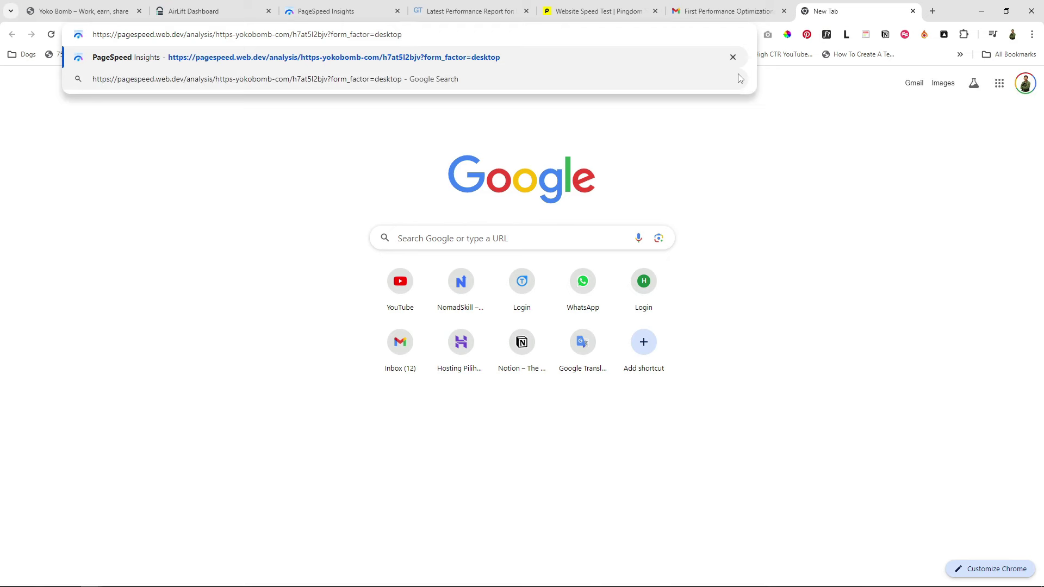
key(Return)
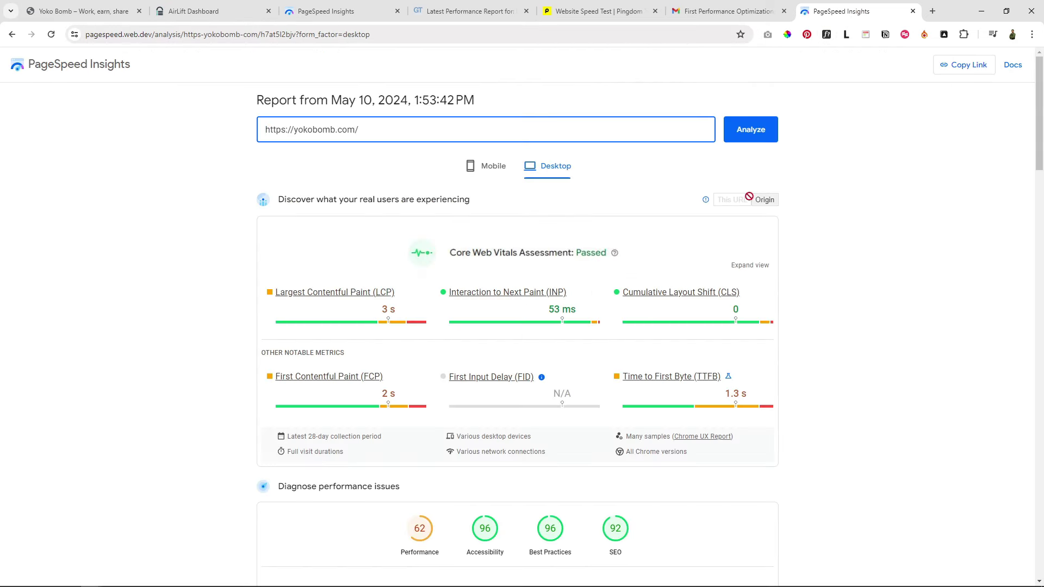
click(751, 131)
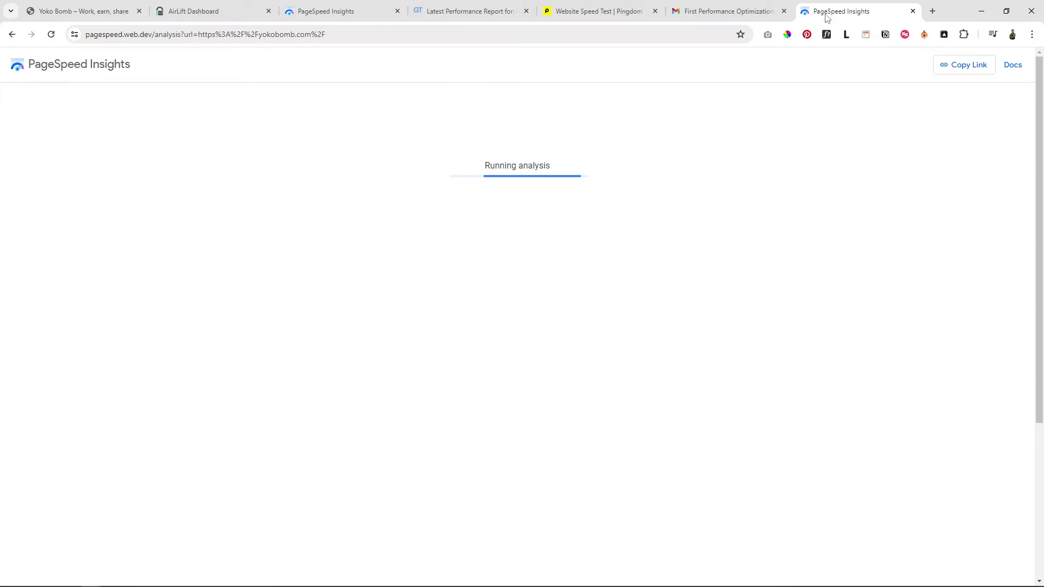
drag(825, 17, 489, 10)
Open a second copy of yokobomb.com's GTmetrix performance report in a new browser tab and retest the site there
click(586, 9)
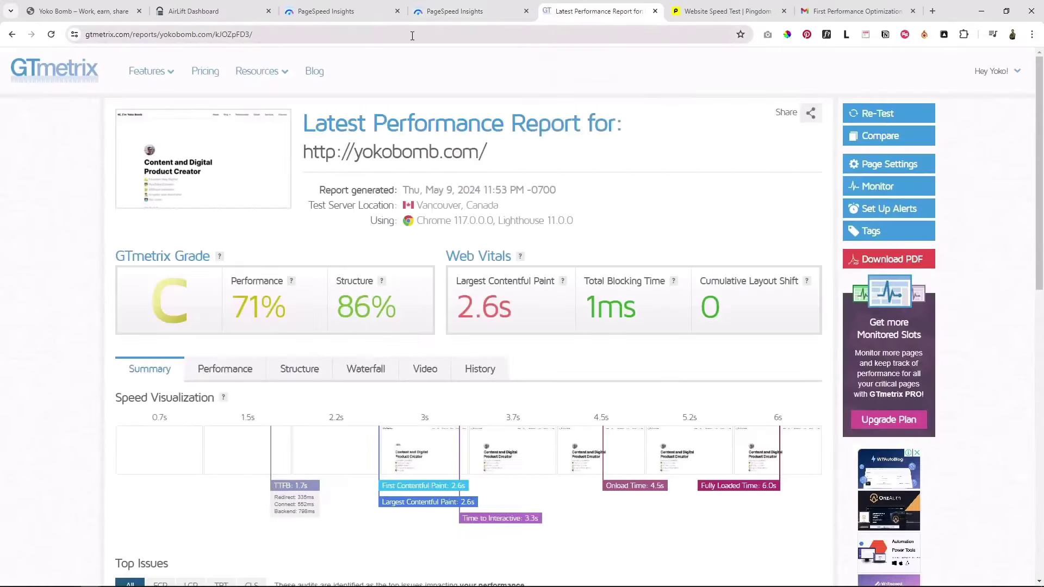
click(535, 35)
right_click(213, 35)
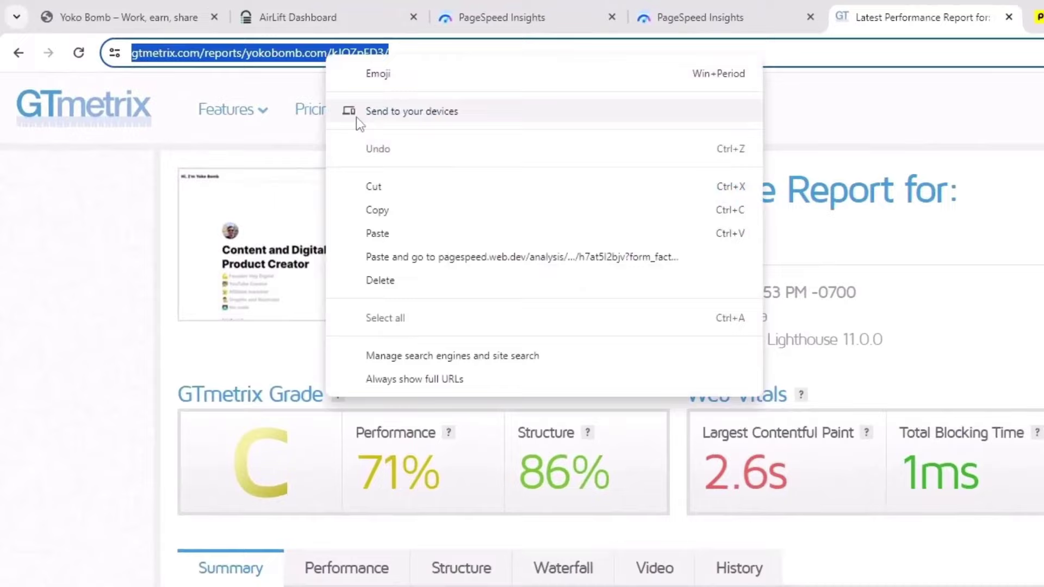
click(388, 210)
key(ctrl+t)
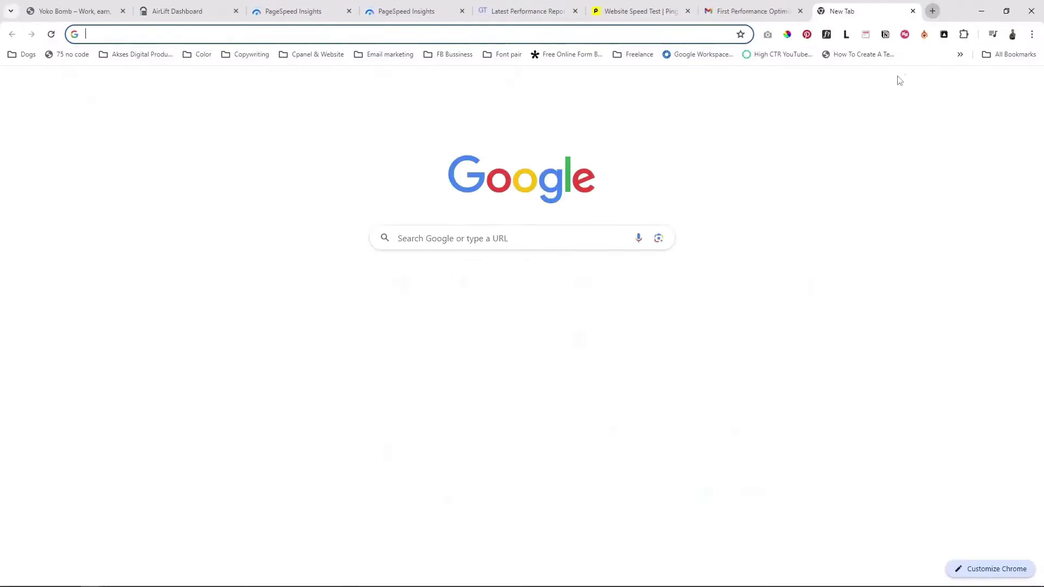
key(ctrl+v)
key(Return)
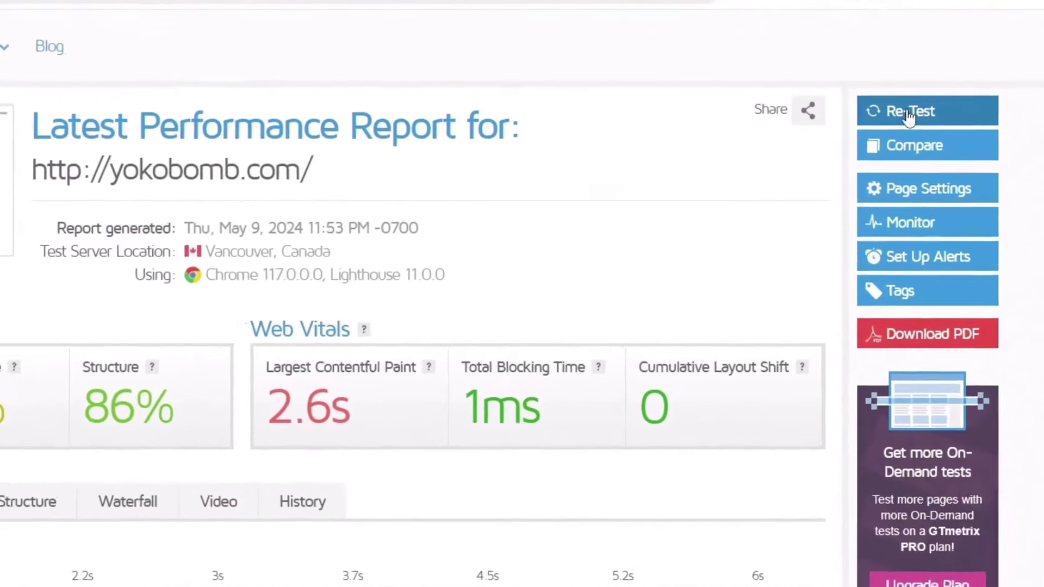
click(907, 113)
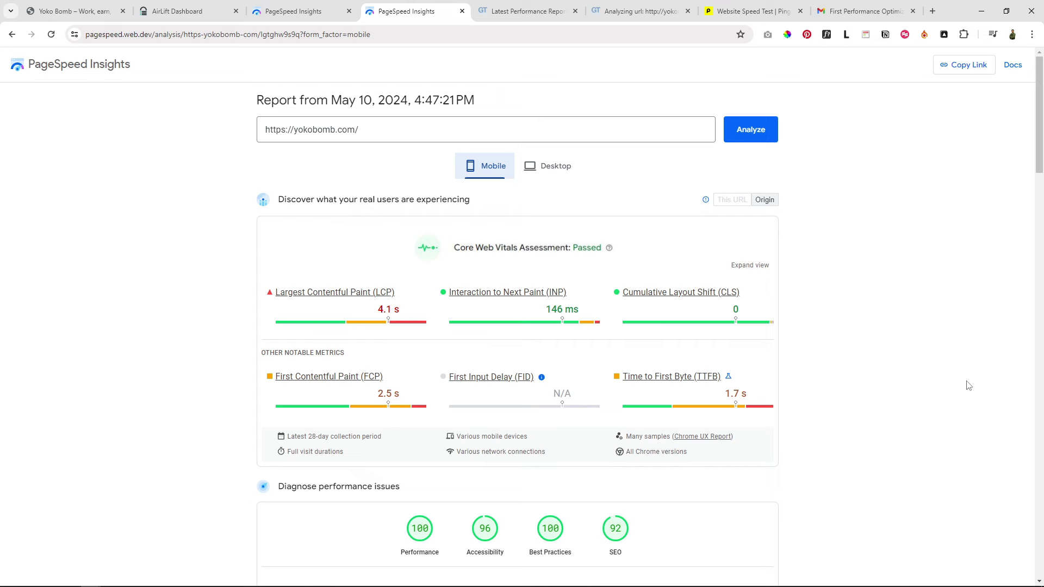
Examine the new PageSpeed Insights mobile report for yokobomb.com, from the Core Web Vitals to the performance scores
scroll(968, 385, down, 1)
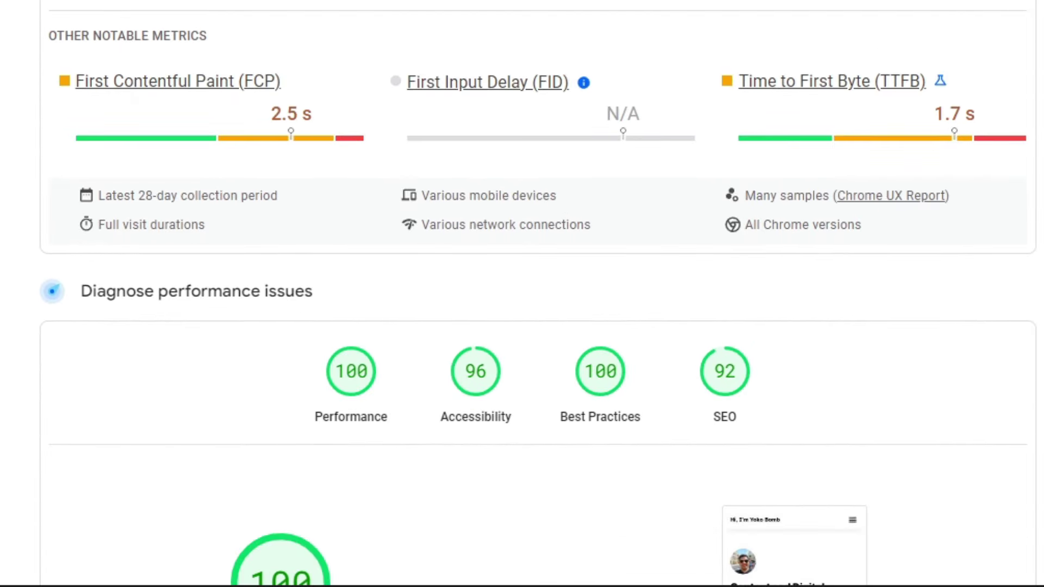
scroll(522, 293, down, 2)
scroll(522, 293, up, 2)
scroll(522, 293, up, 2)
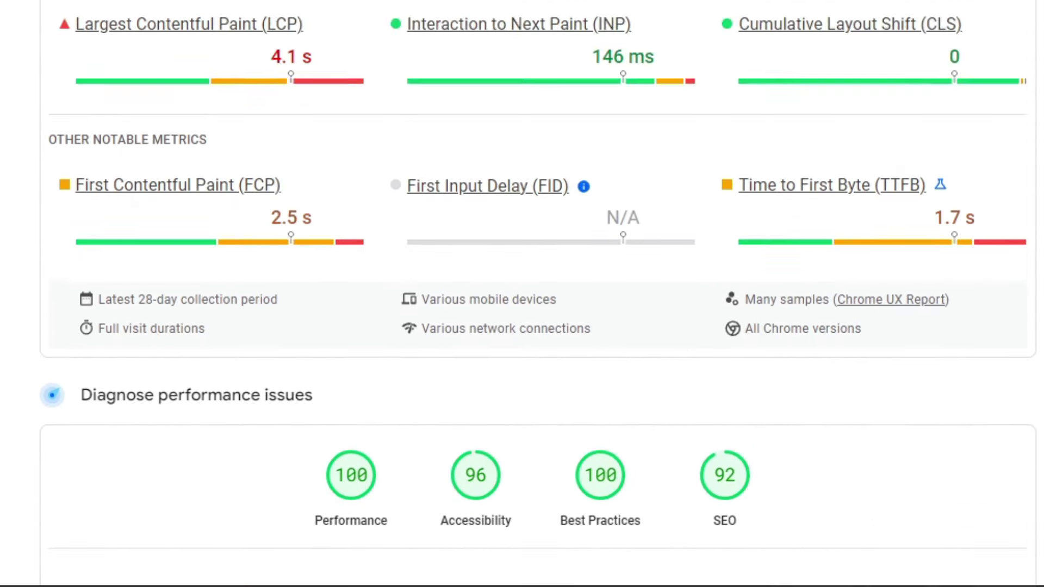
scroll(354, 439, down, 4)
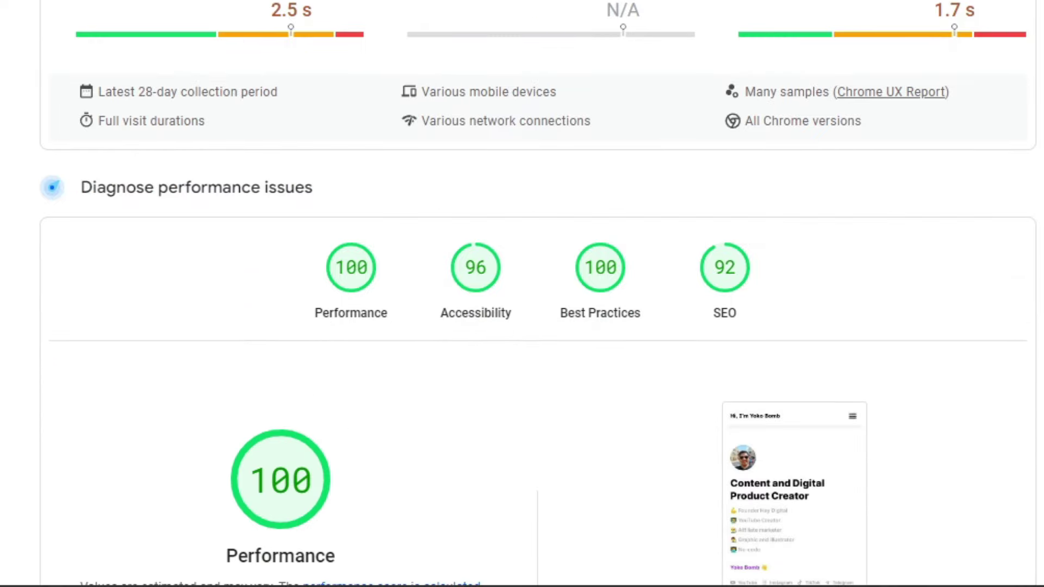
scroll(867, 350, up, 1)
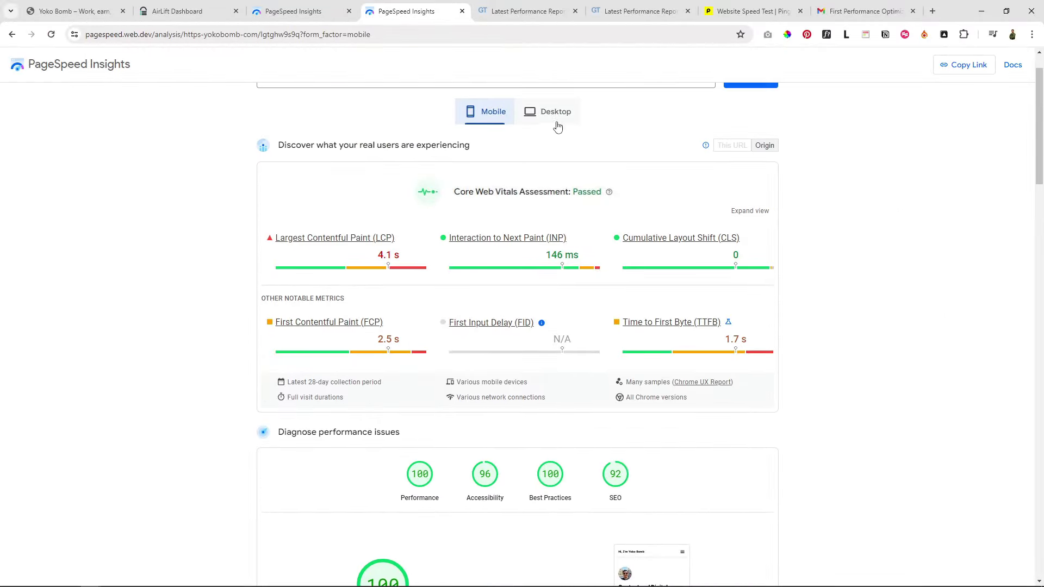
Compare the desktop scores and performance metrics in the original and new PageSpeed Insights reports
click(558, 127)
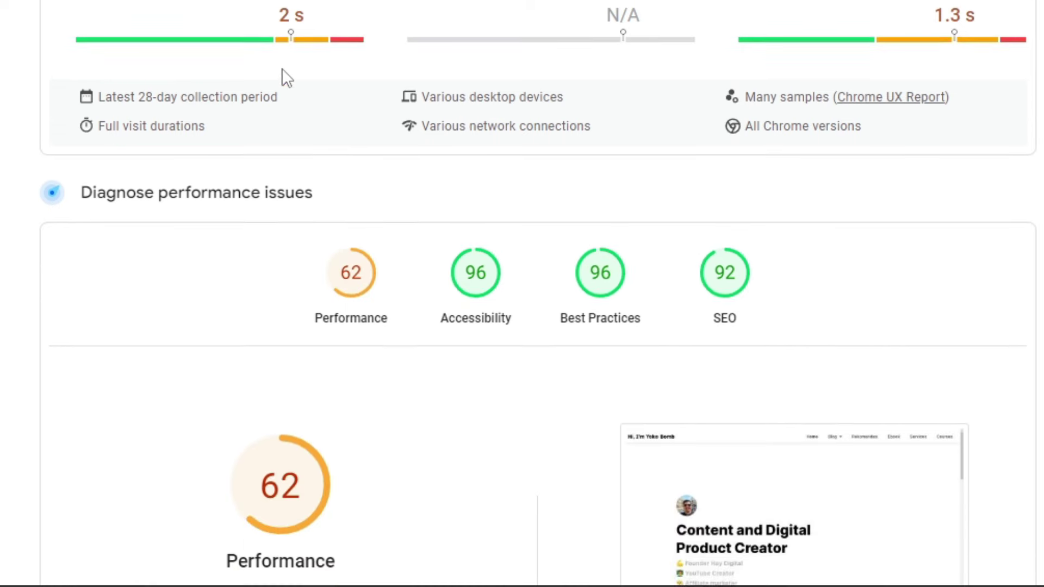
scroll(489, 103, down, 3)
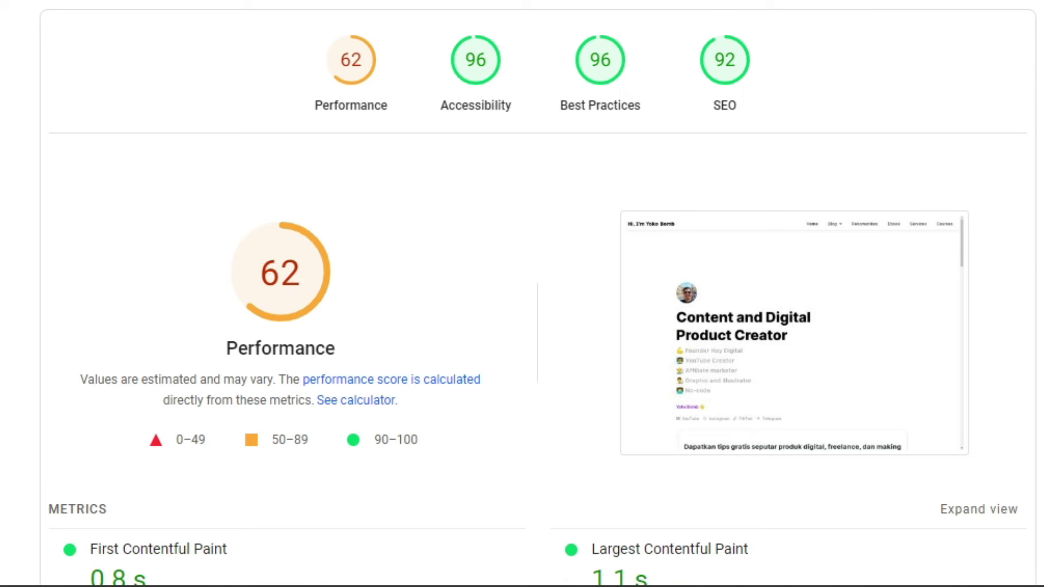
scroll(34, 74, down, 2)
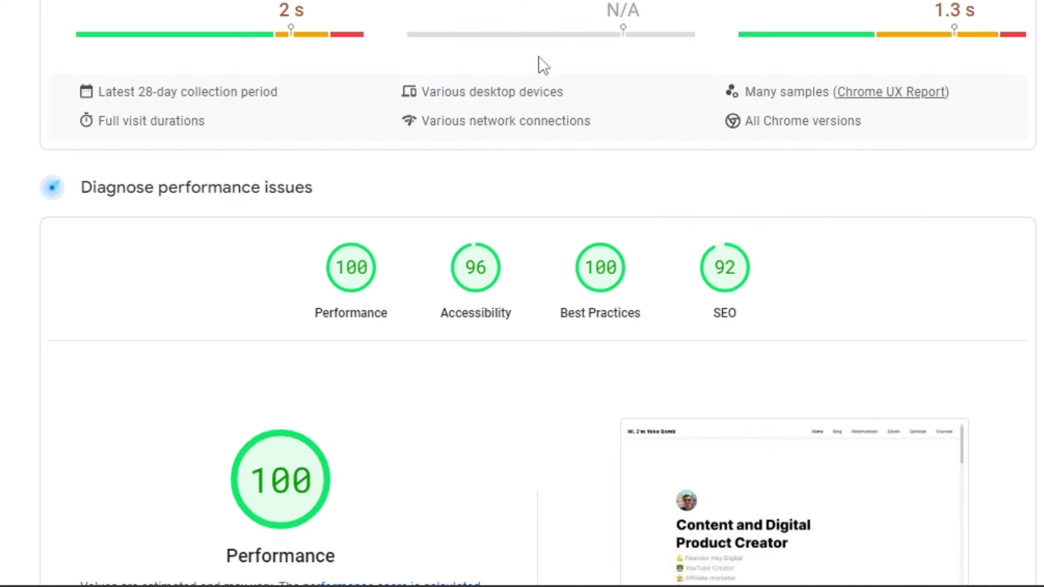
scroll(513, 438, down, 2)
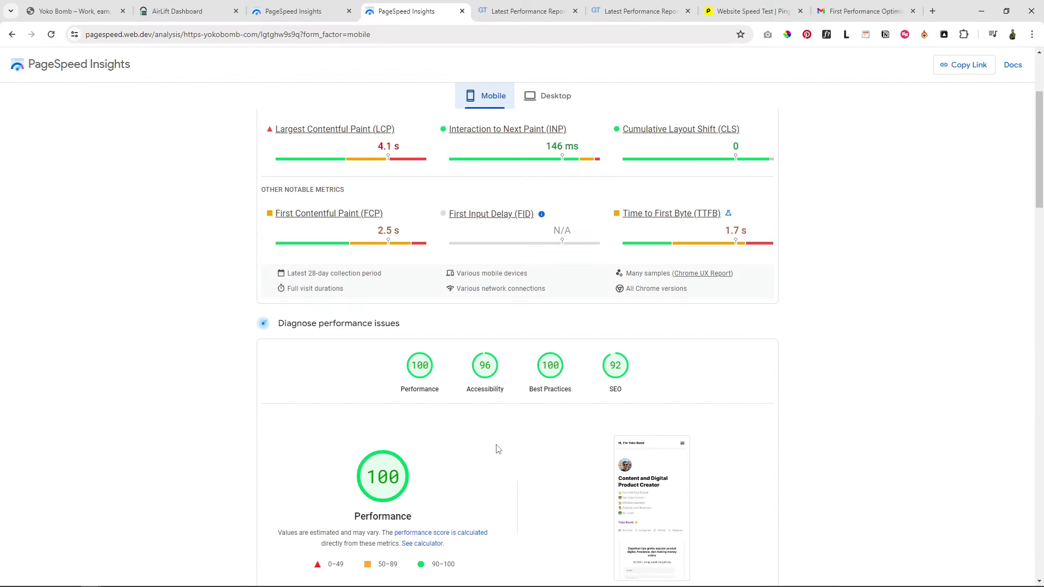
Compare the GTmetrix grade and Performance score between the new and original yokobomb.com reports
click(621, 12)
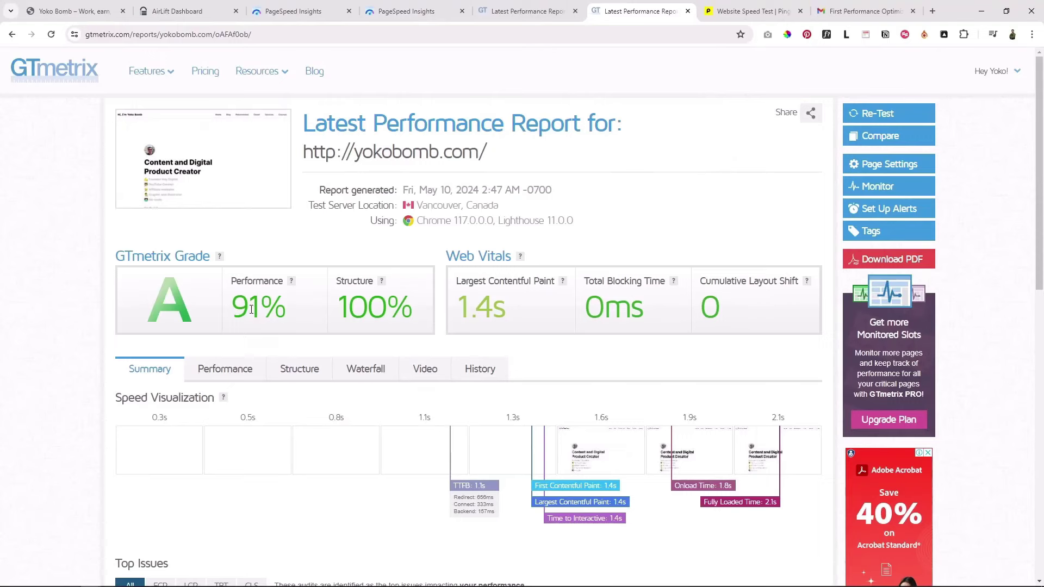
drag(237, 307, 264, 306)
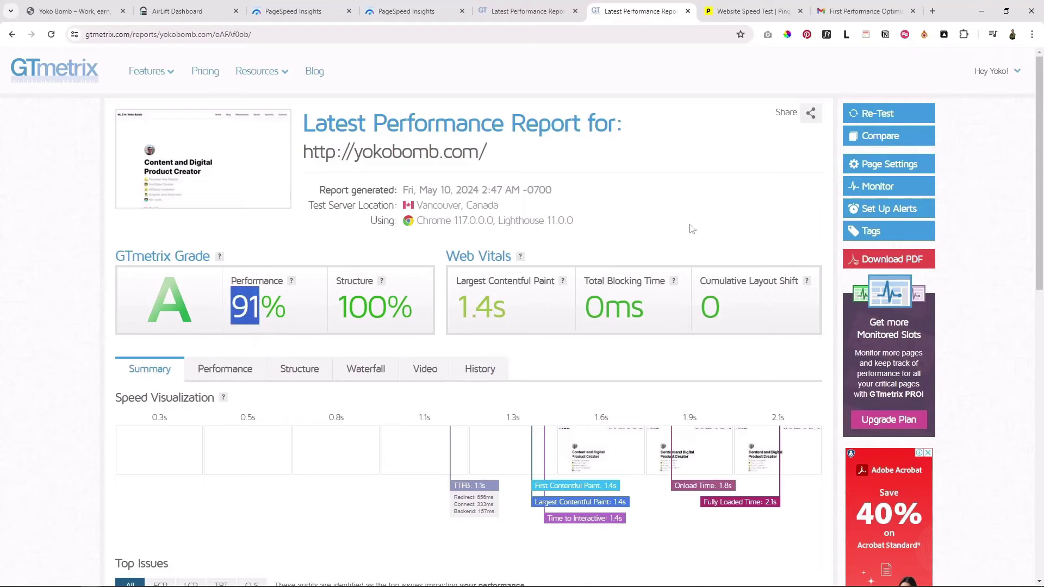
click(527, 11)
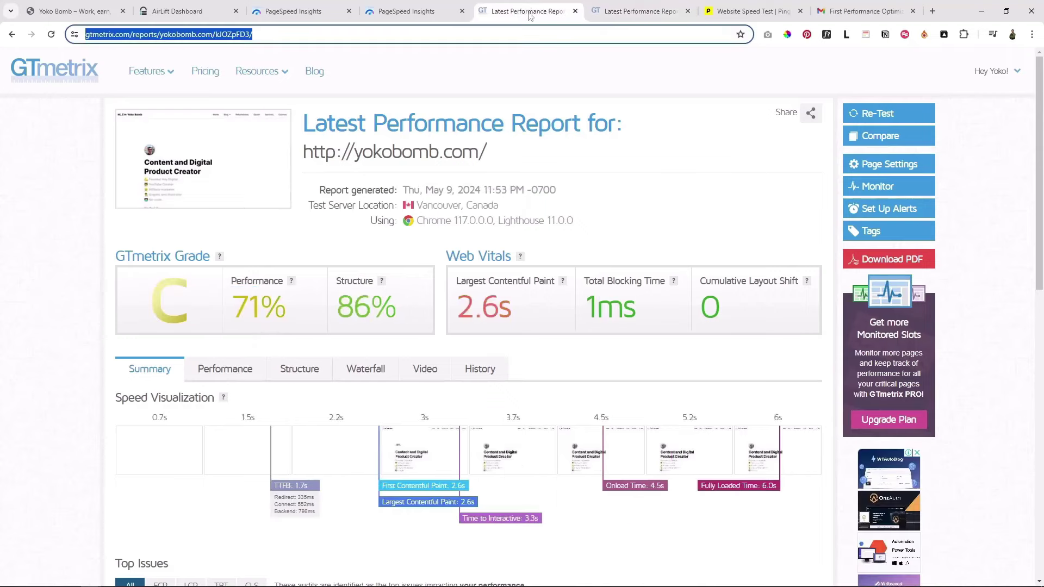
click(190, 300)
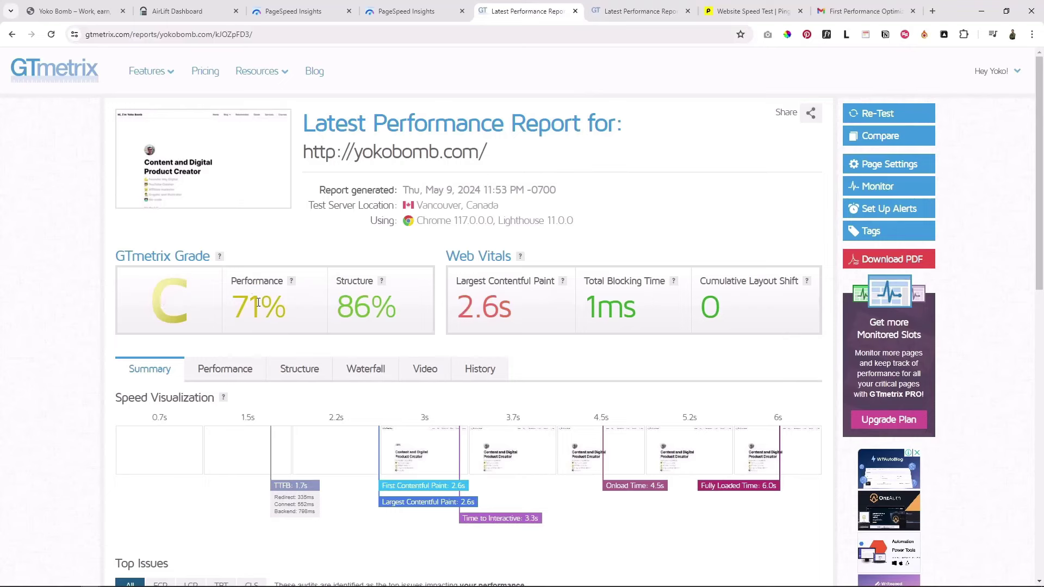
drag(242, 301, 263, 302)
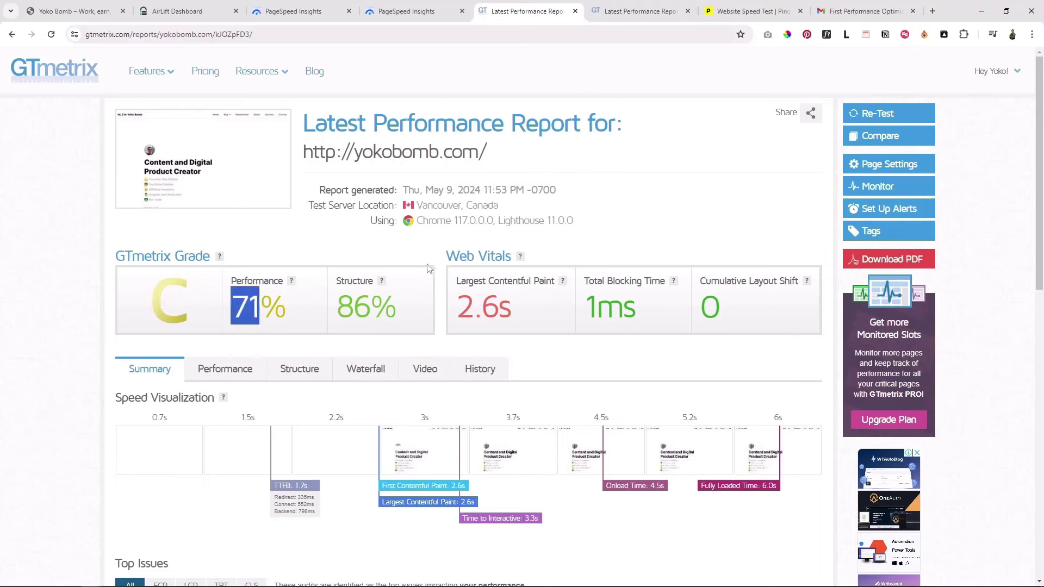
click(619, 11)
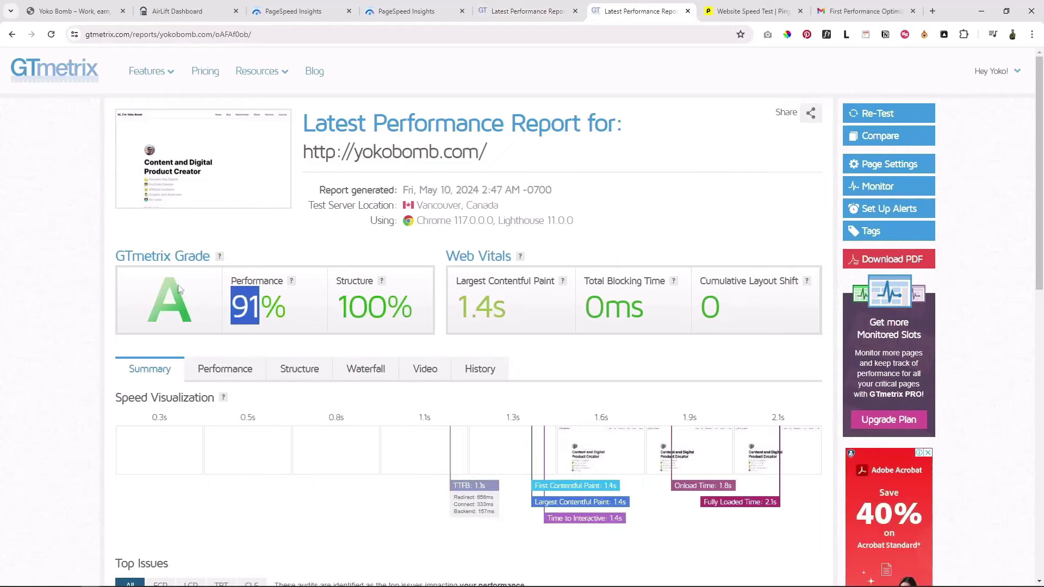
click(256, 304)
drag(239, 303, 263, 300)
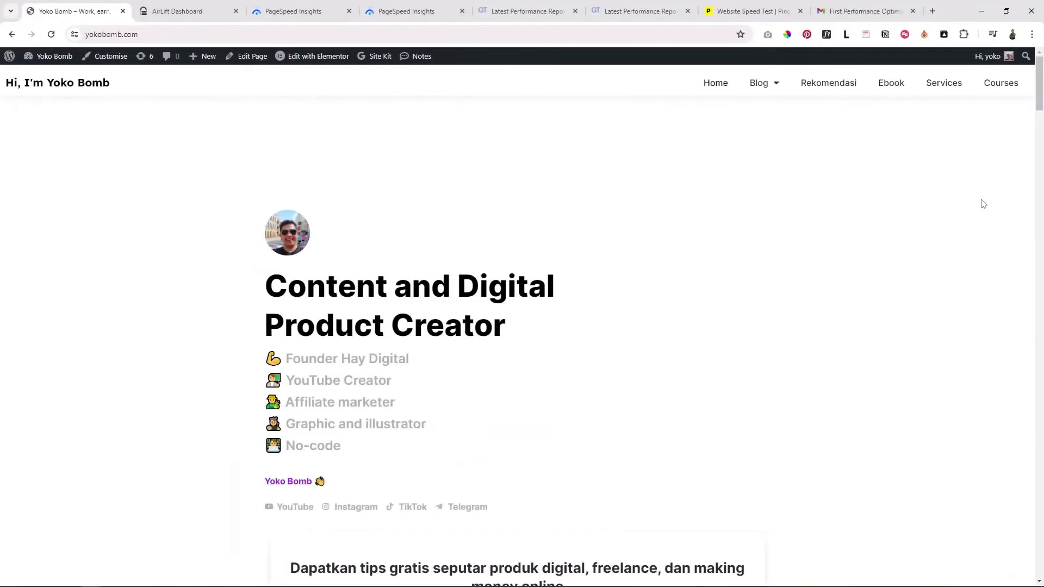
Look through the yokobomb.com home page and its new posts while logged in to the site
scroll(1039, 106, down, 13)
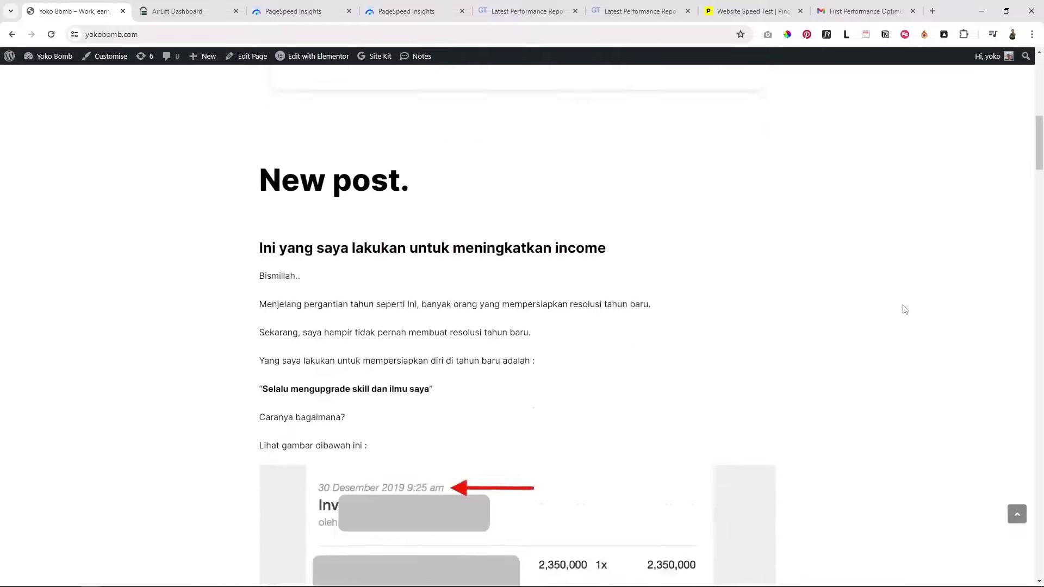
scroll(896, 320, down, 20)
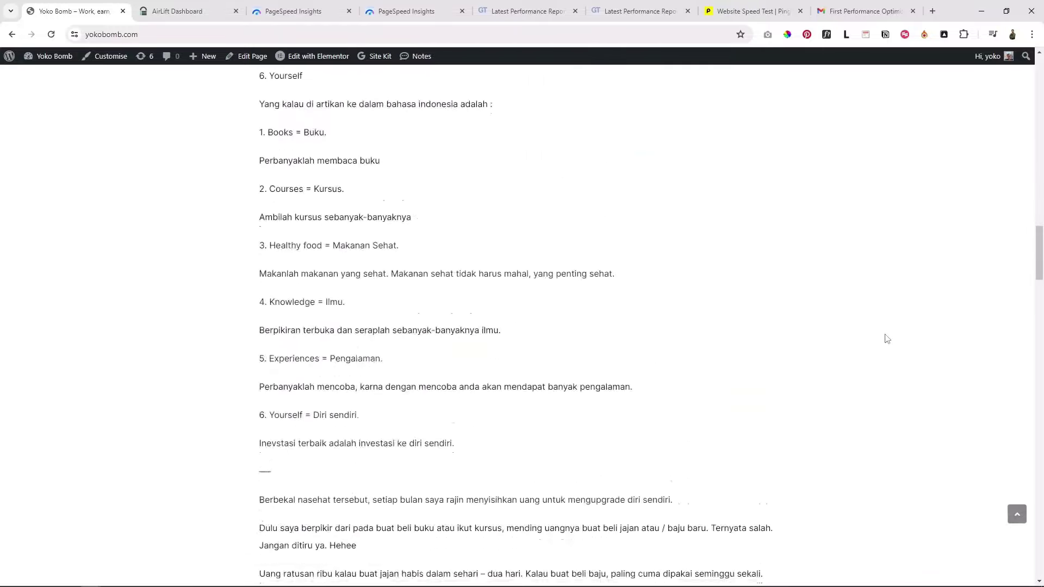
scroll(1041, 286, up, 20)
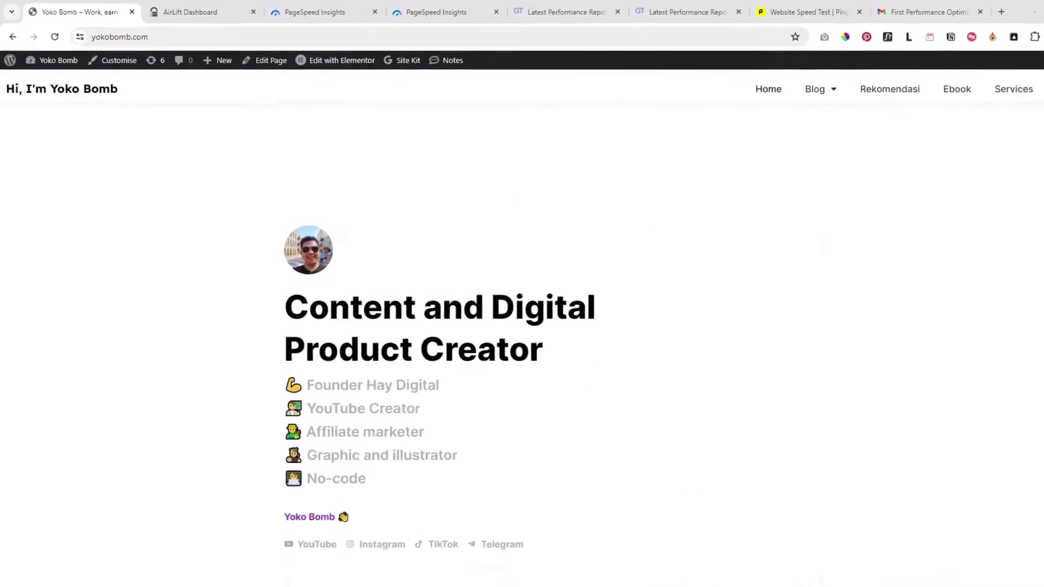
Copy the yokobomb.com address and load the site in a new Incognito window
click(130, 36)
right_click(197, 57)
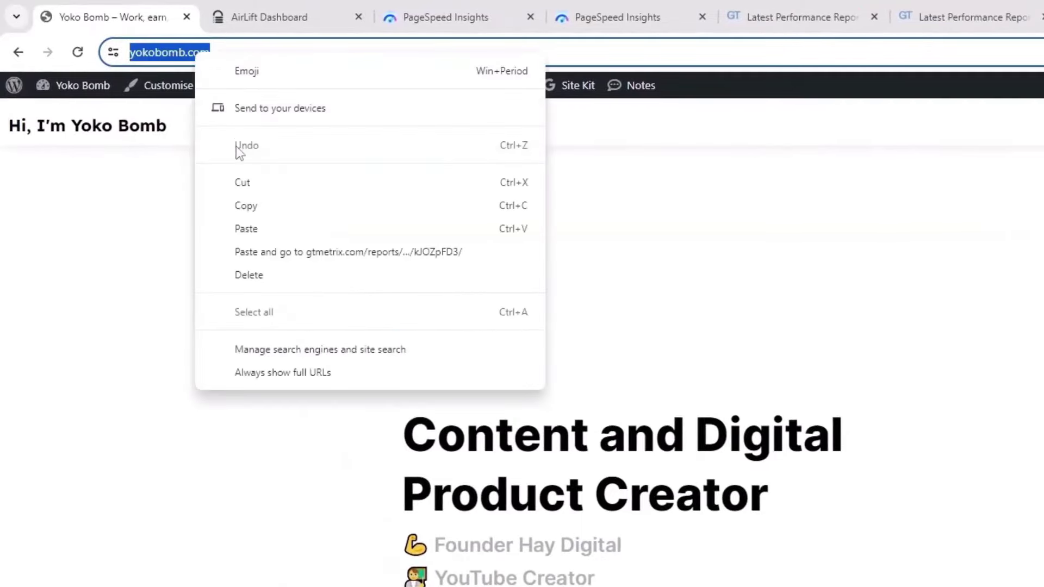
click(247, 210)
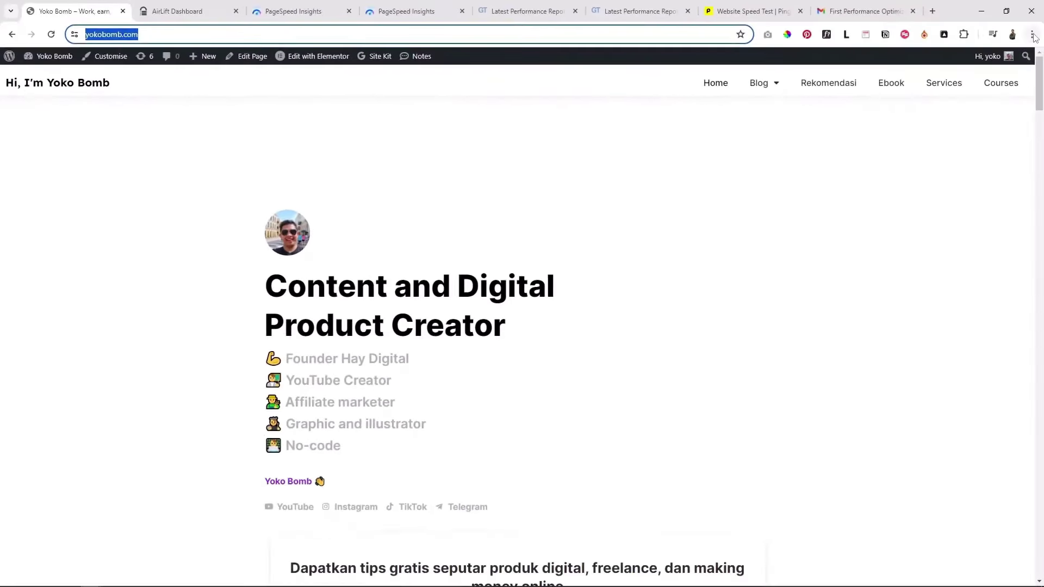
click(1032, 35)
click(963, 95)
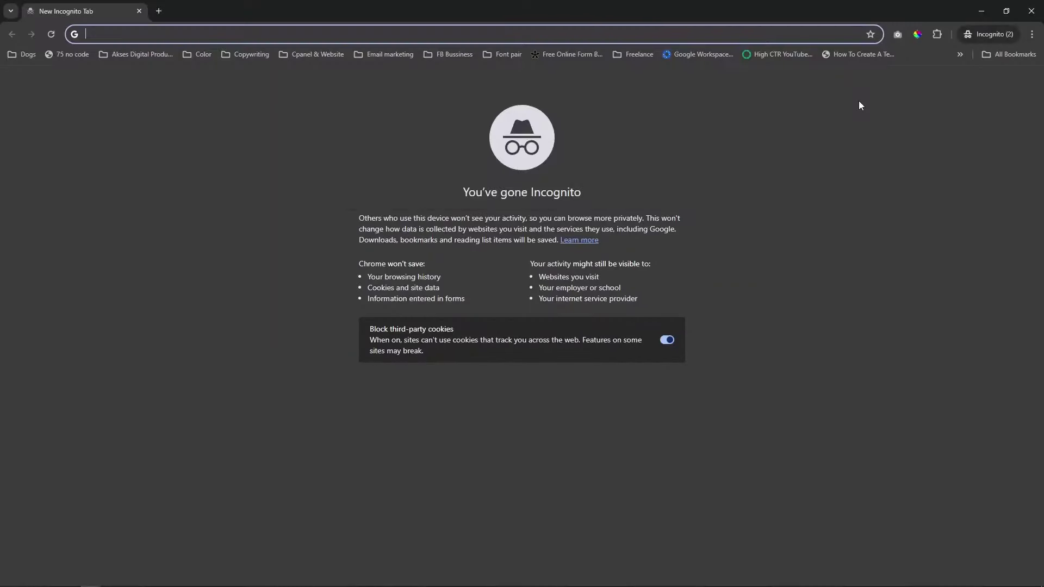
key(ctrl+v)
key(Return)
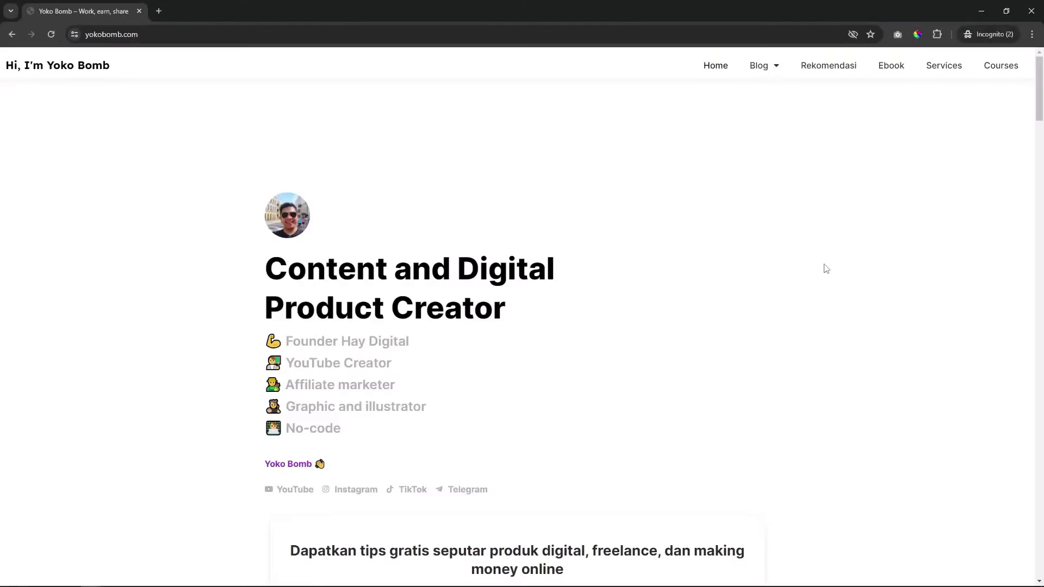
Check how the home page's posts, images and videos load in the Incognito window, and return to its beginning
scroll(615, 319, down, 9)
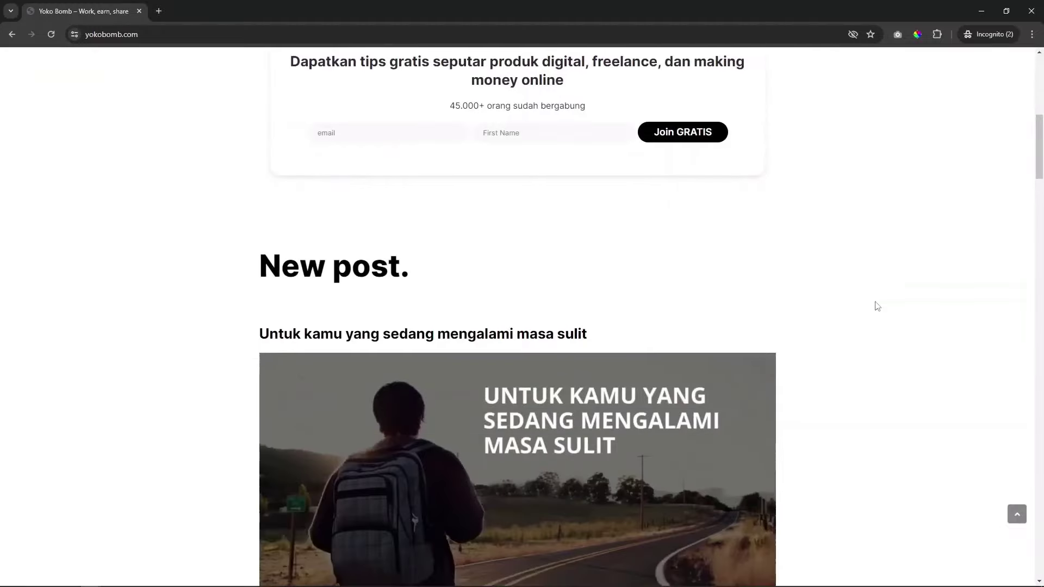
scroll(877, 307, down, 15)
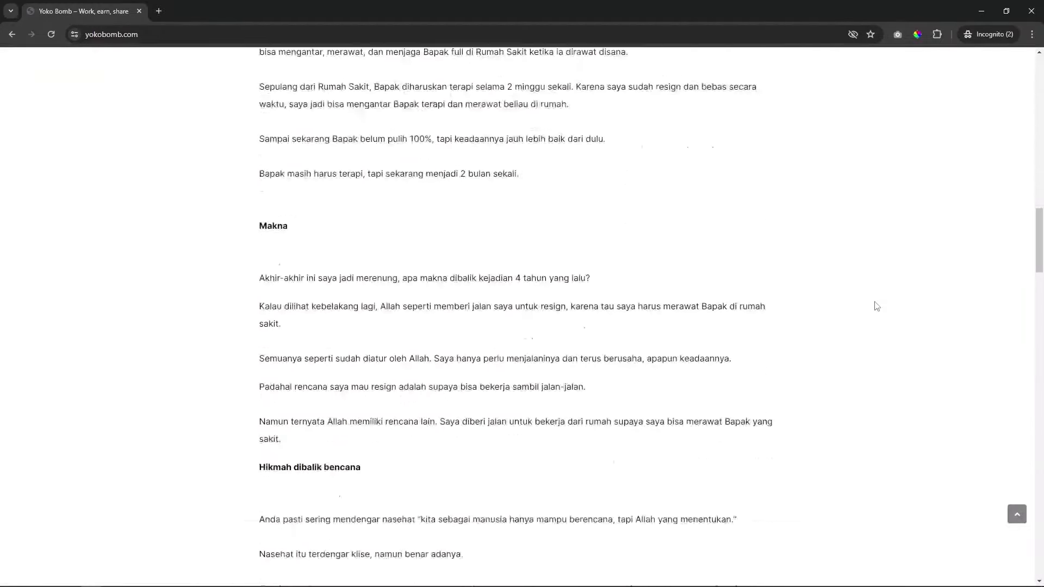
scroll(962, 294, down, 18)
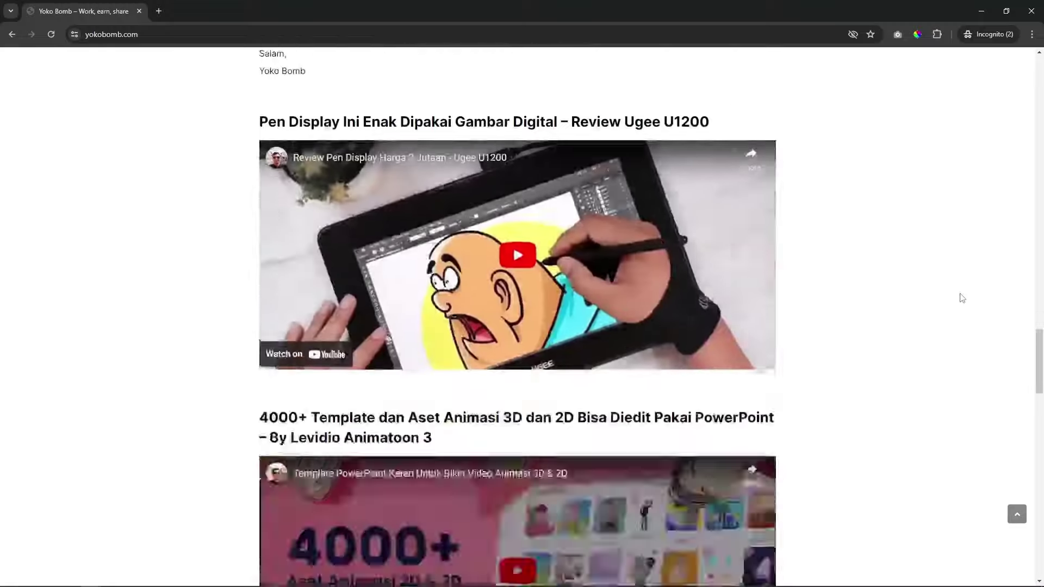
scroll(962, 298, down, 4)
drag(1039, 404, 1038, 106)
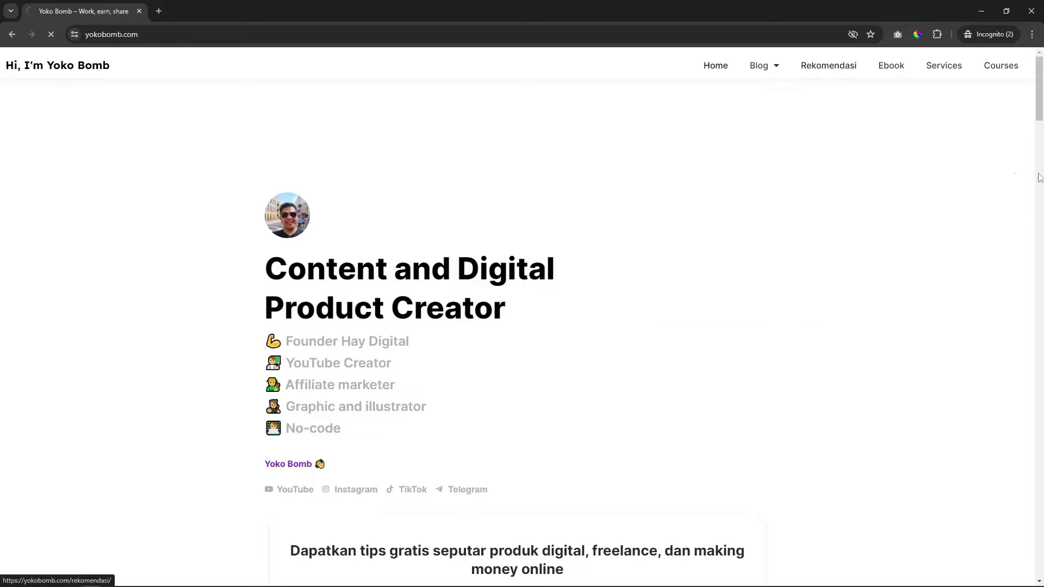
Look through the Rekomendasi page, from the Elementor recommendation to the template link, and return to its beginning
scroll(867, 348, down, 12)
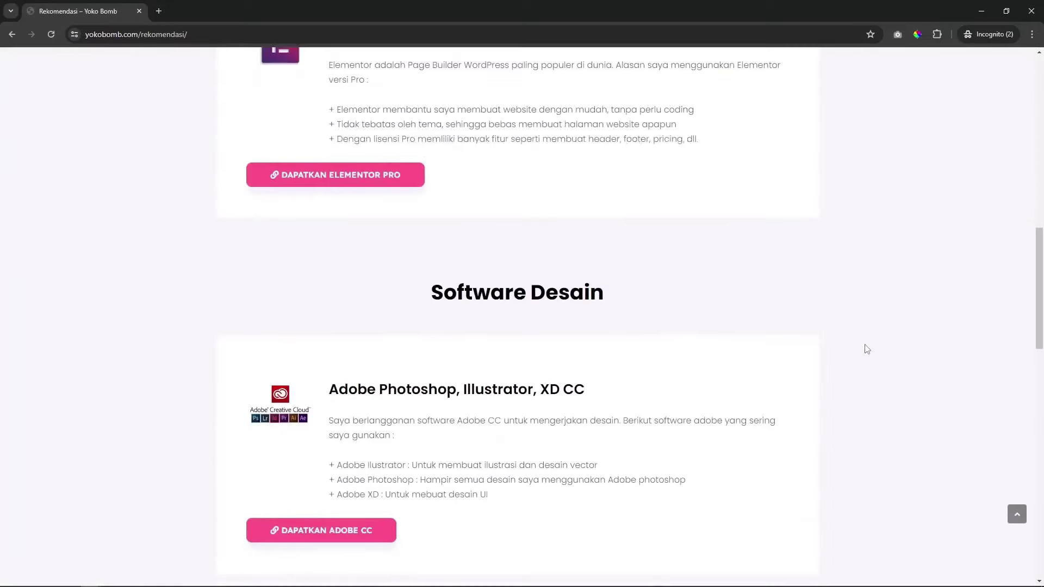
scroll(867, 348, down, 12)
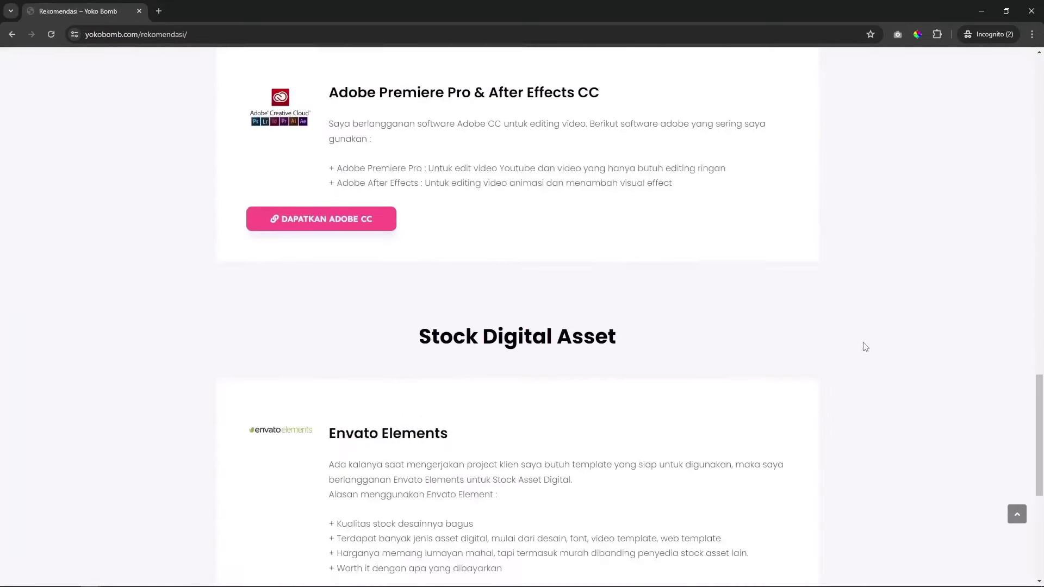
scroll(866, 347, down, 6)
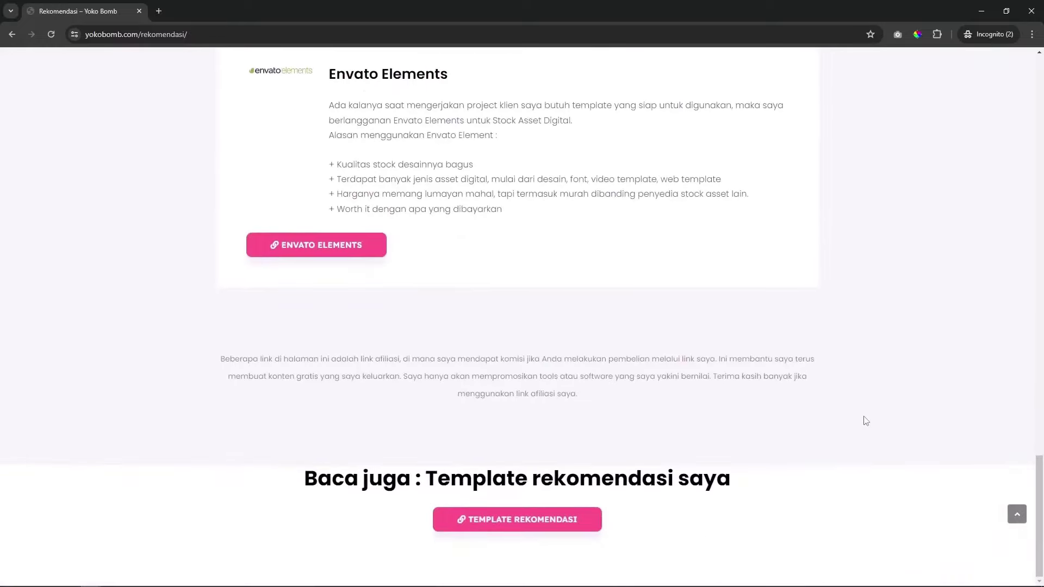
drag(1036, 526, 1025, 93)
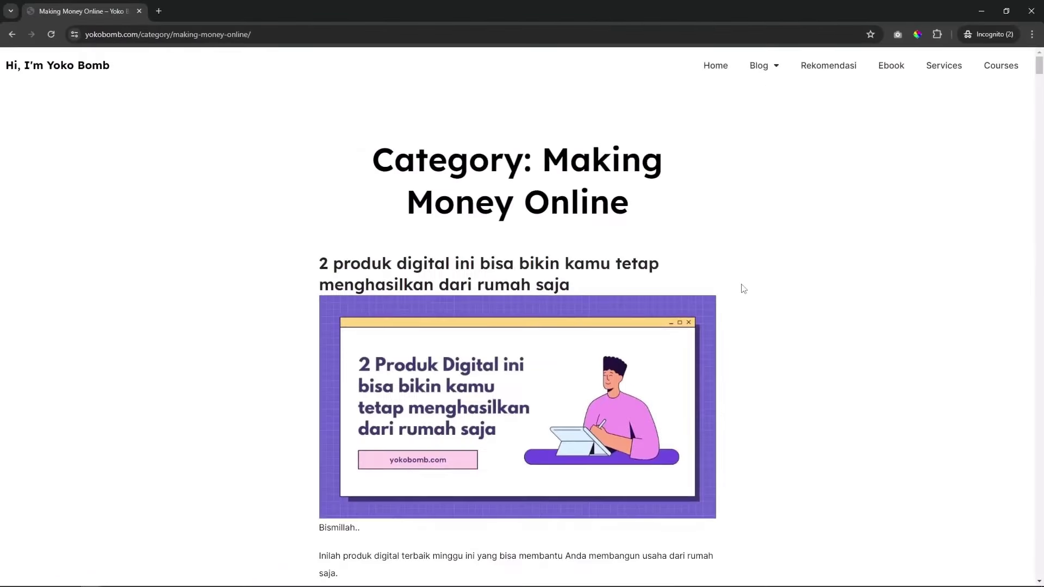
Open the post "2 produk digital ini bisa bikin kamu tetap menghasilkan dari rumah saja" from the Making Money Online category and look through it
scroll(459, 118, down, 2)
click(465, 156)
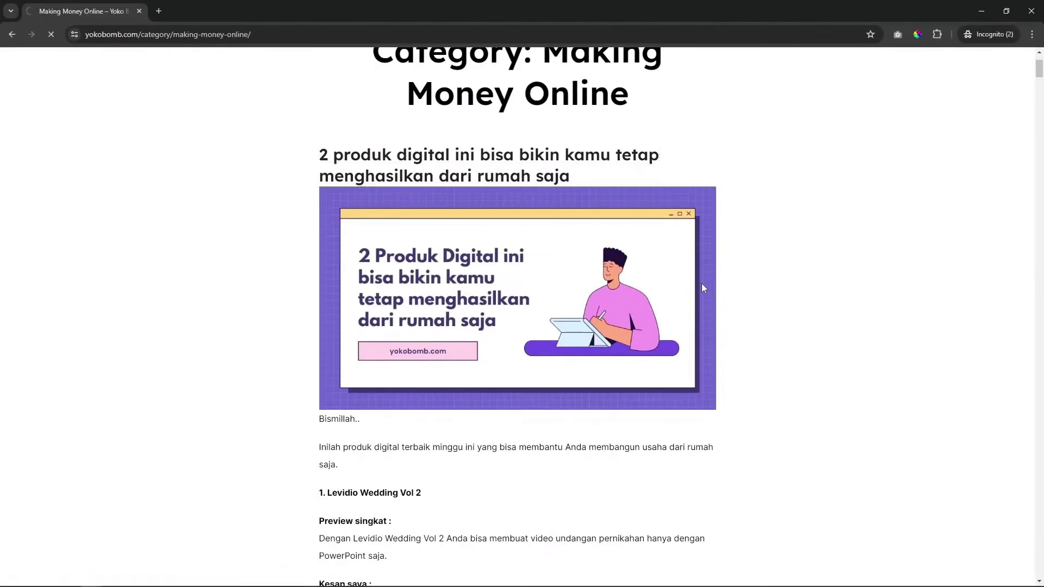
scroll(768, 270, down, 6)
scroll(773, 272, down, 12)
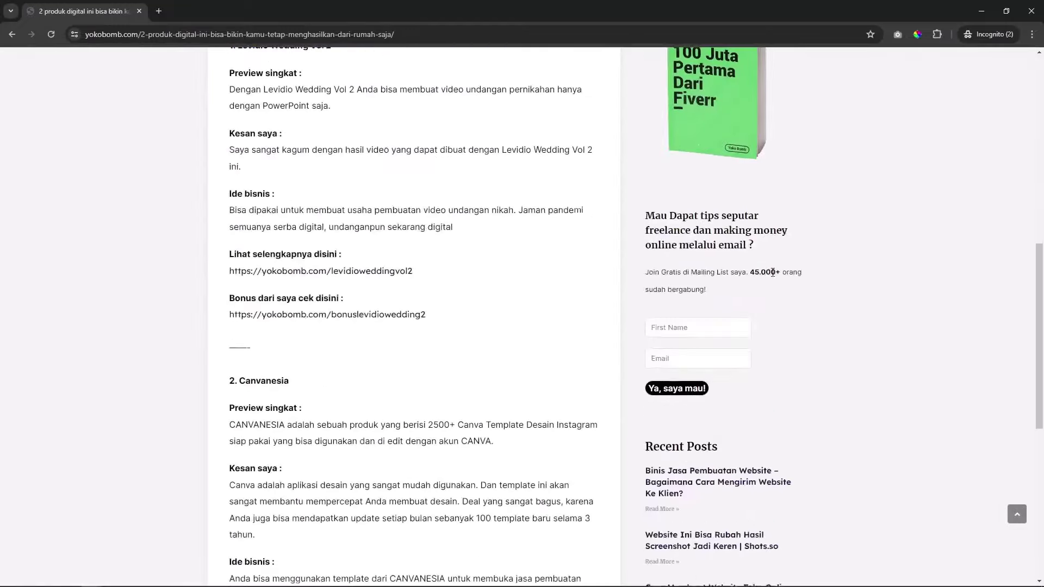
scroll(799, 330, up, 13)
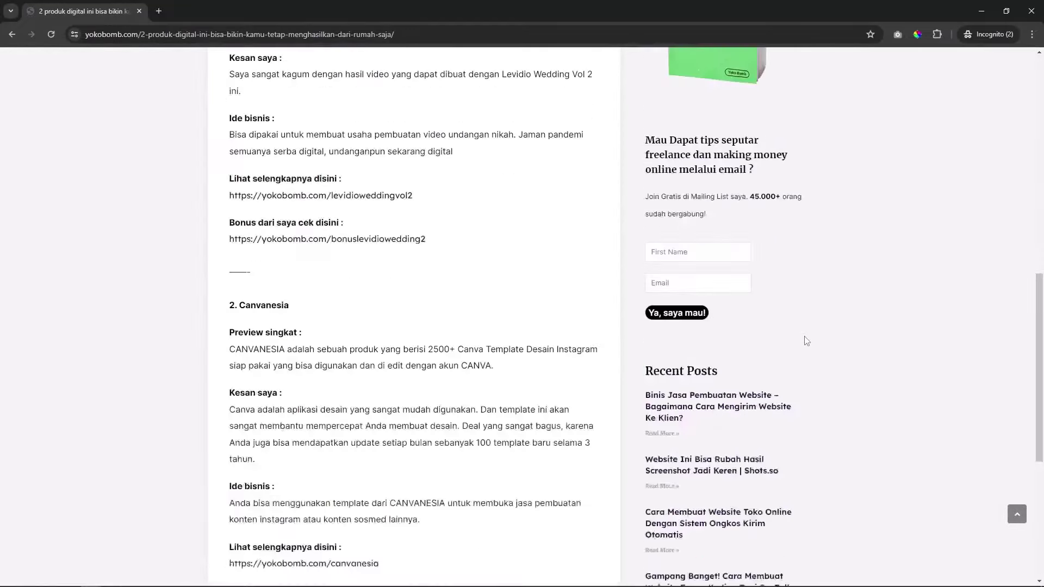
scroll(804, 340, up, 3)
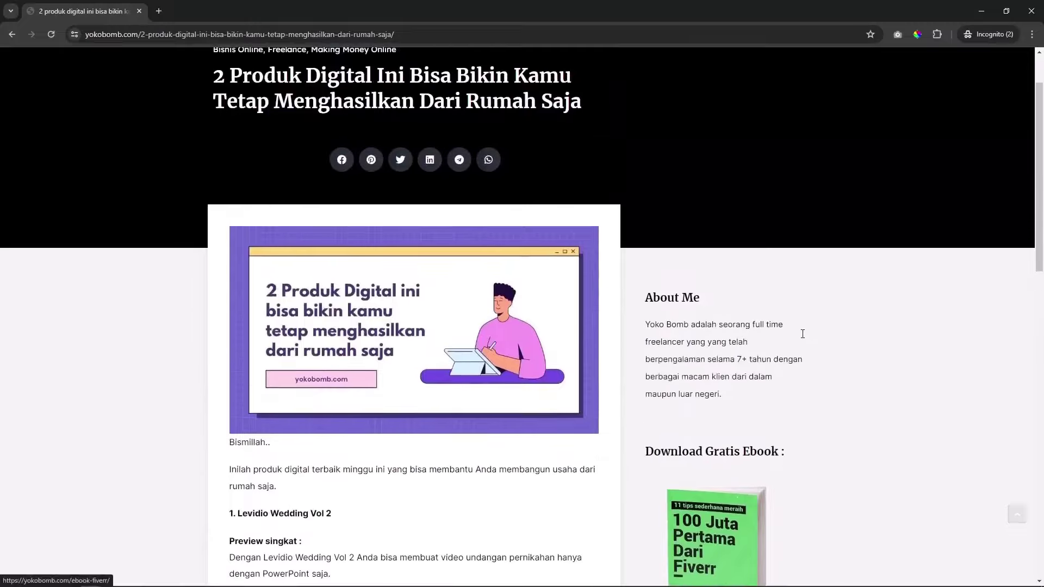
scroll(800, 334, down, 4)
scroll(870, 357, up, 4)
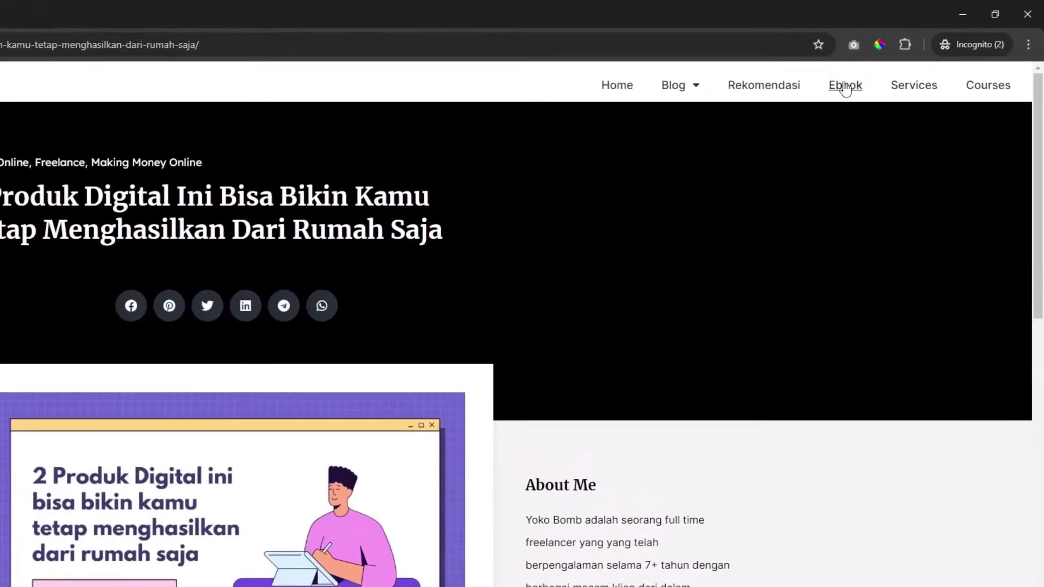
Look over the site's Ebook page and return to the home page to check its loading
click(846, 87)
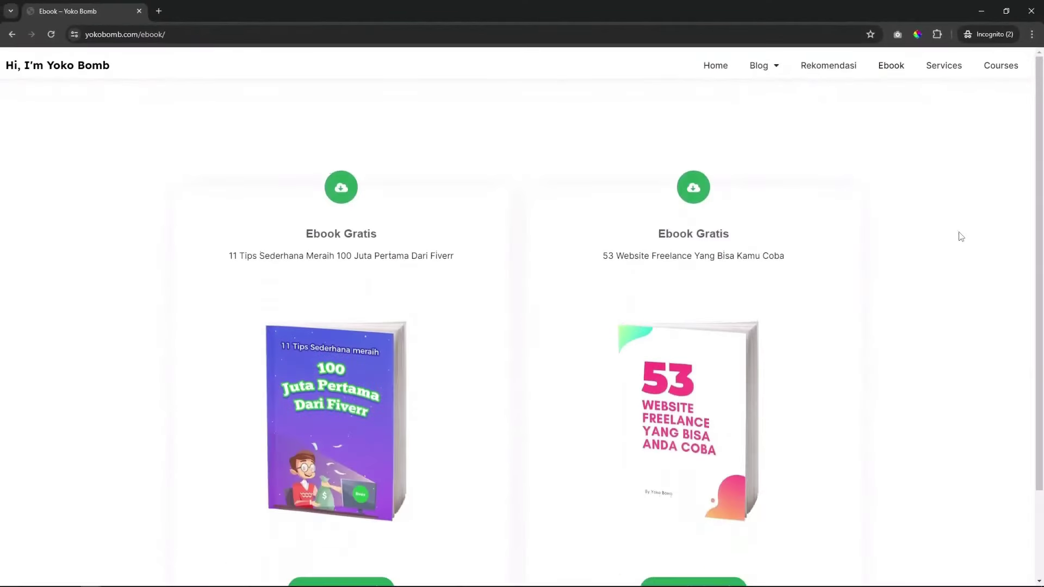
scroll(968, 247, down, 2)
scroll(971, 253, up, 2)
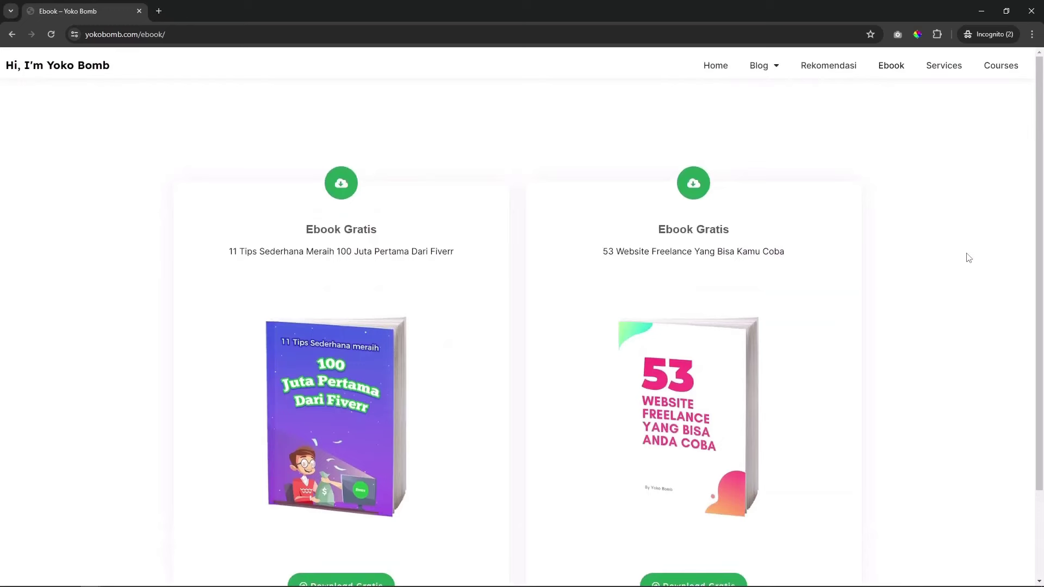
click(717, 68)
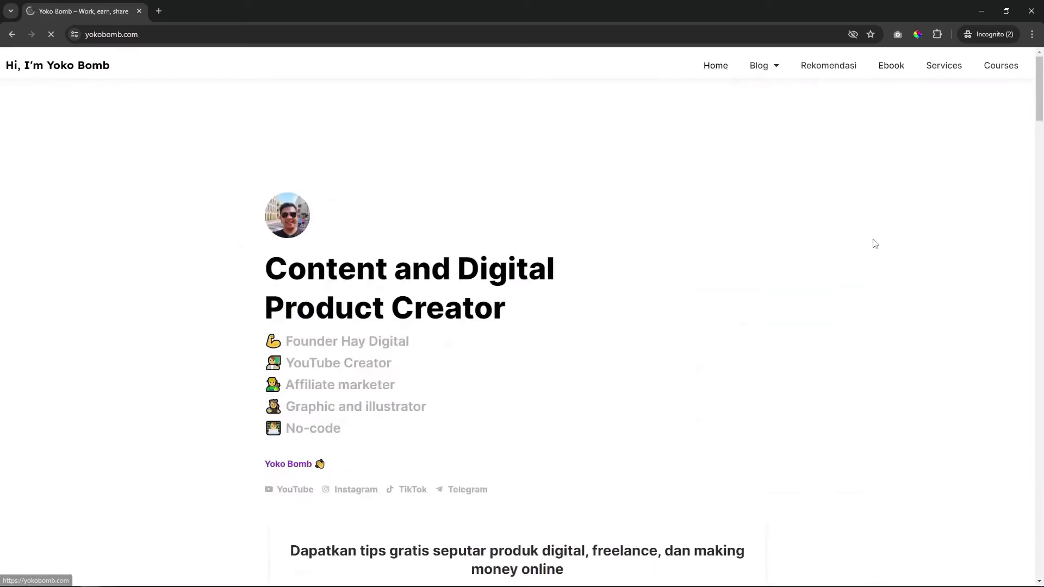
scroll(900, 305, down, 6)
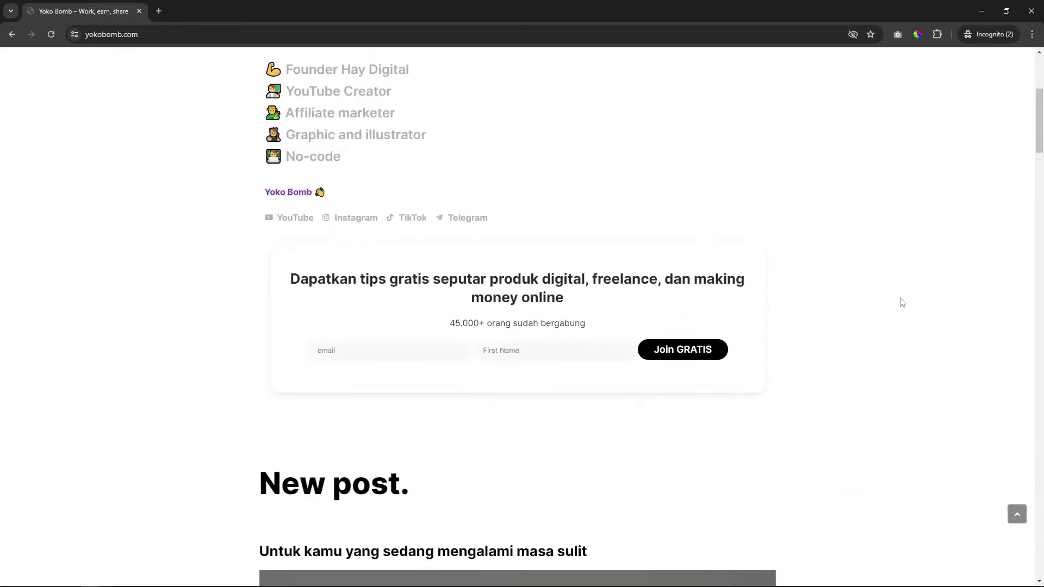
Return to the start of the home page in Incognito, and view the Kosmi site's performance details in AirLift
scroll(903, 303, down, 1)
scroll(902, 302, up, 5)
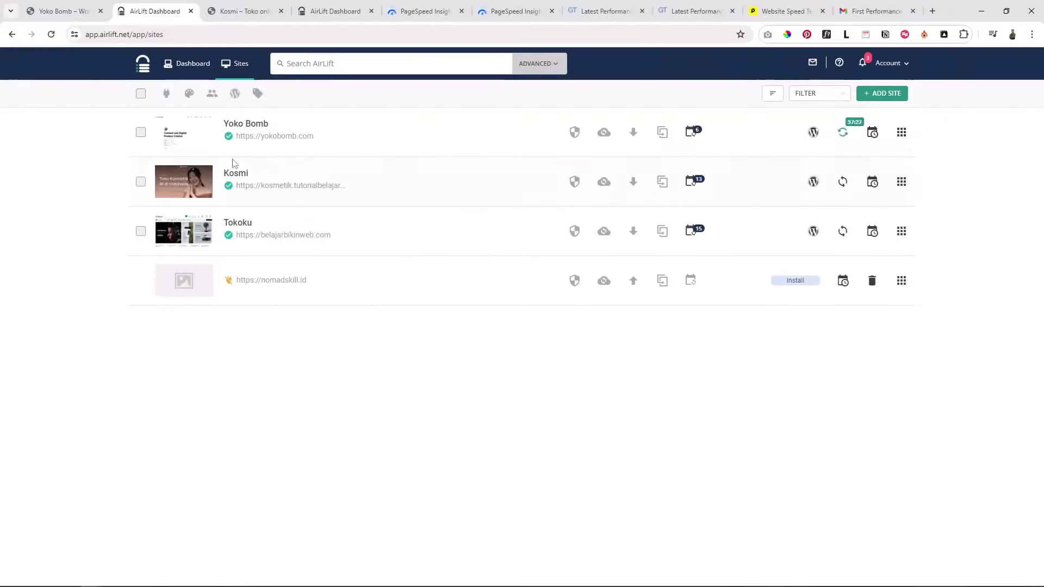
click(236, 172)
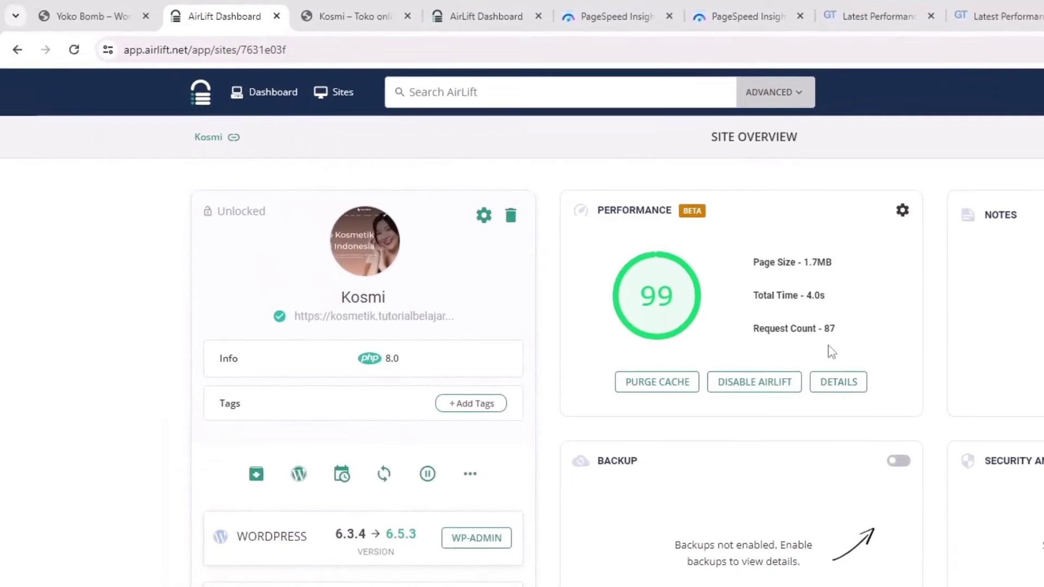
click(840, 382)
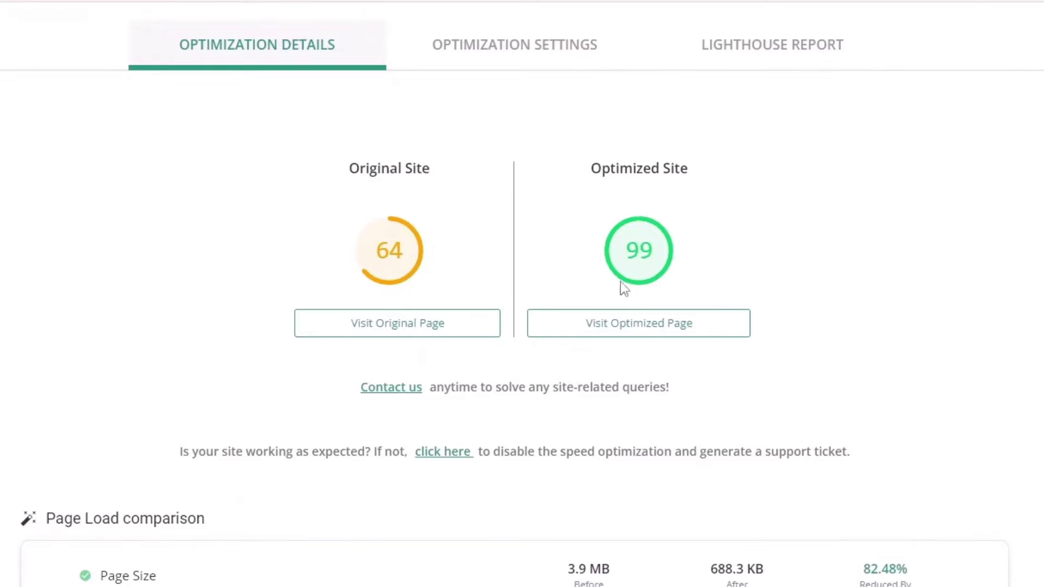
Look over the Kosmi store's home page and product images, and check how its shopping cart opens and closes
click(243, 11)
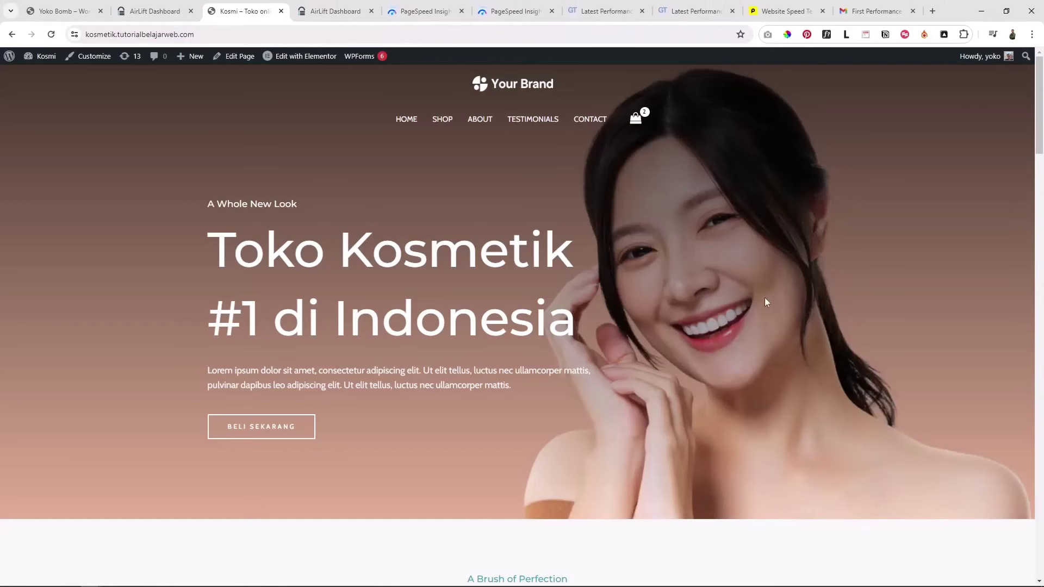
scroll(777, 295, down, 10)
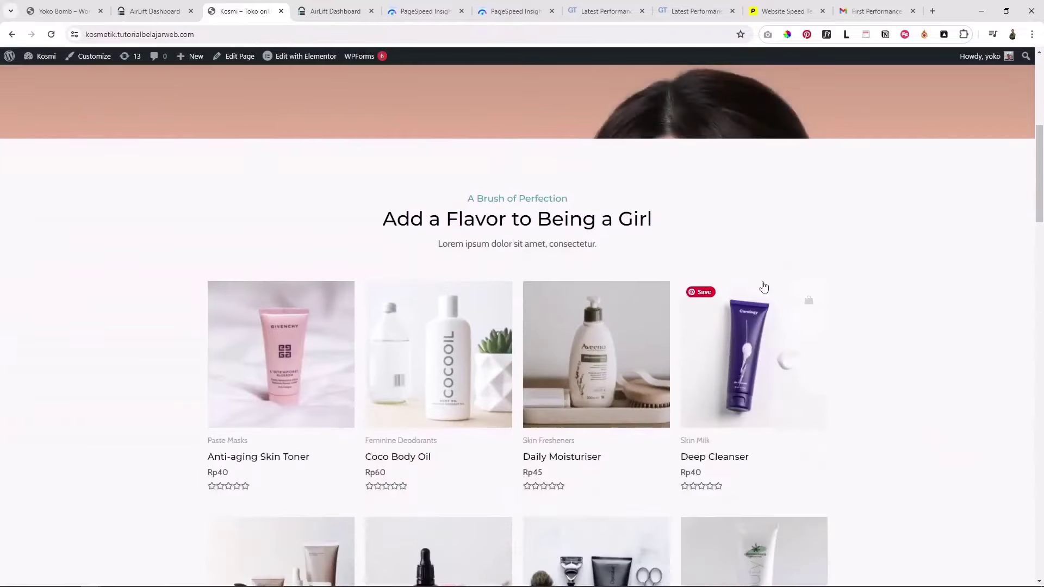
scroll(858, 296, up, 2)
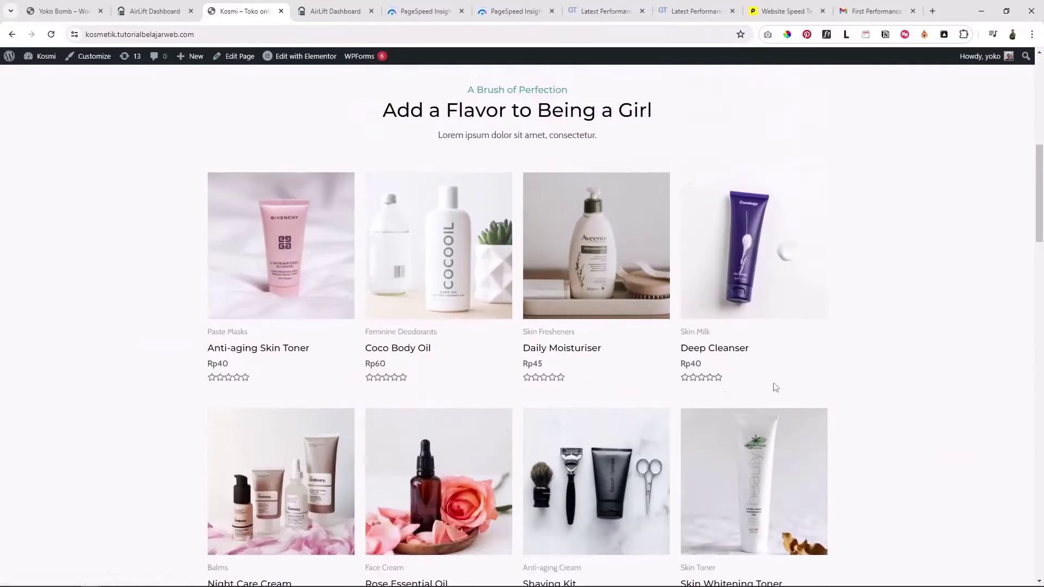
scroll(776, 387, up, 9)
click(642, 120)
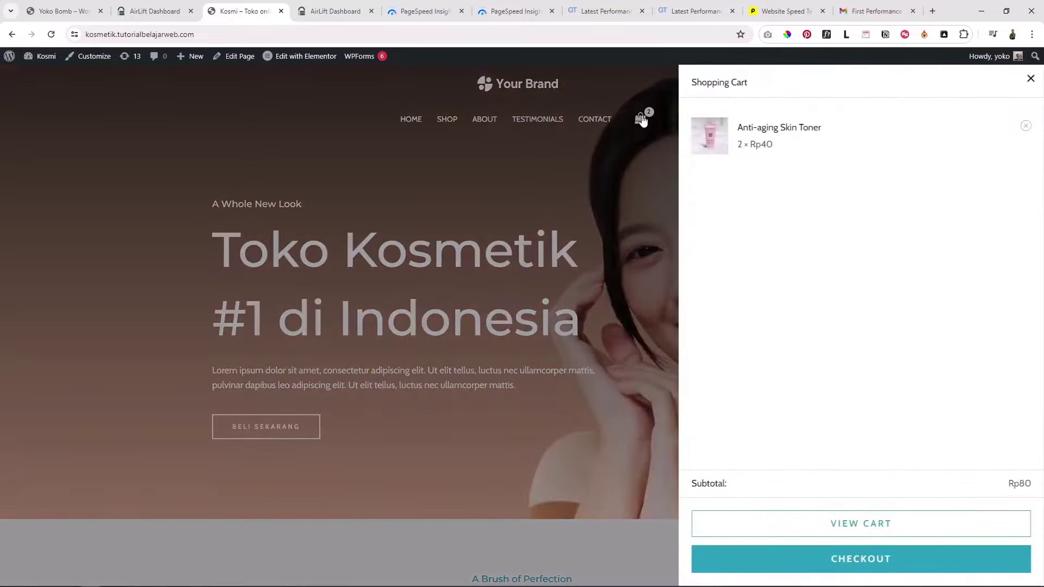
click(1029, 80)
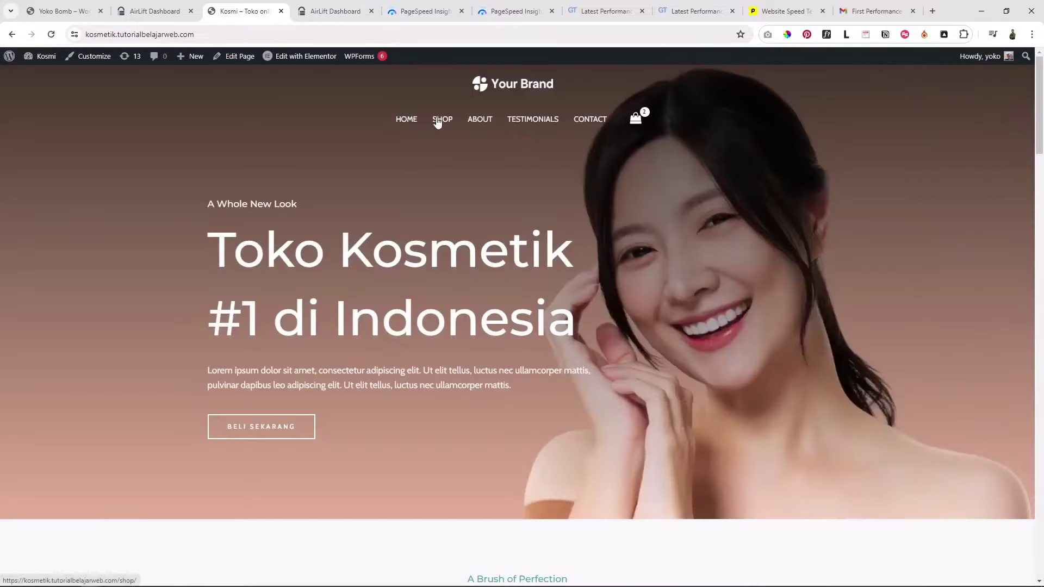
Open the Kosmi store's Shop page and look through its product list
scroll(455, 426, down, 6)
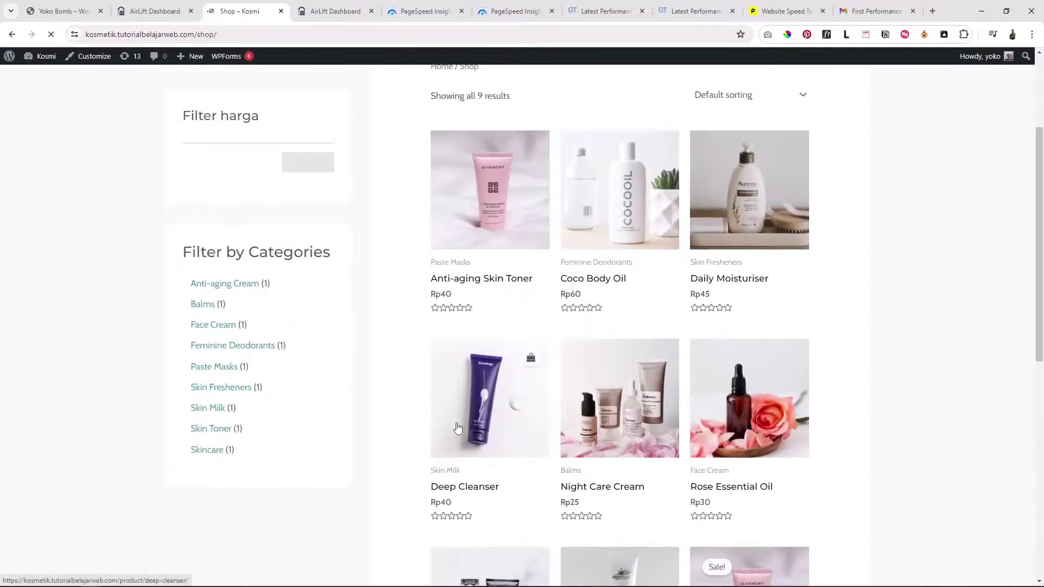
scroll(369, 461, down, 1)
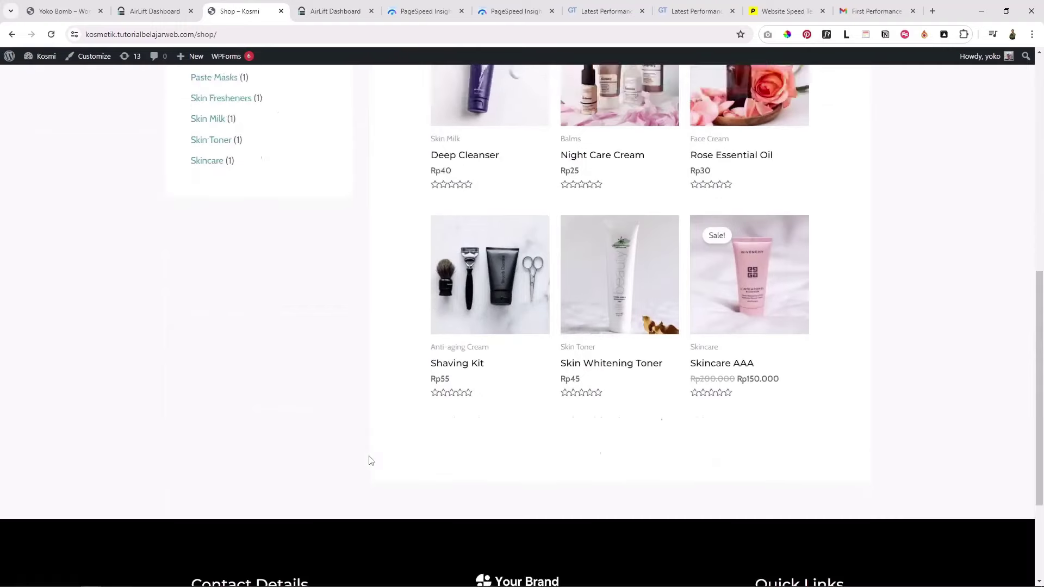
scroll(369, 461, up, 6)
View the Kosmi store's About page and proceed to checkout from its shopping cart
scroll(369, 459, up, 3)
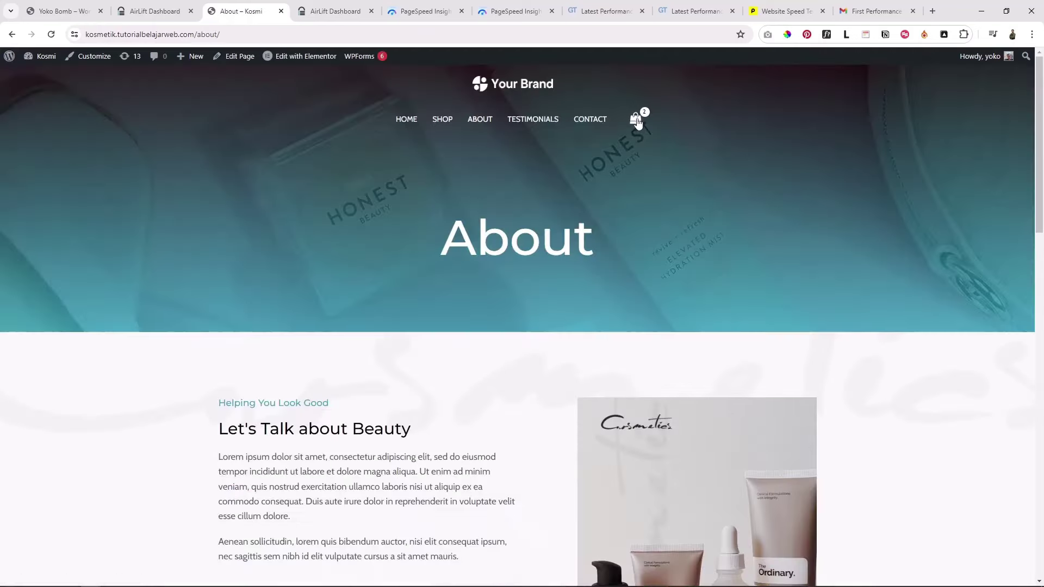
click(641, 121)
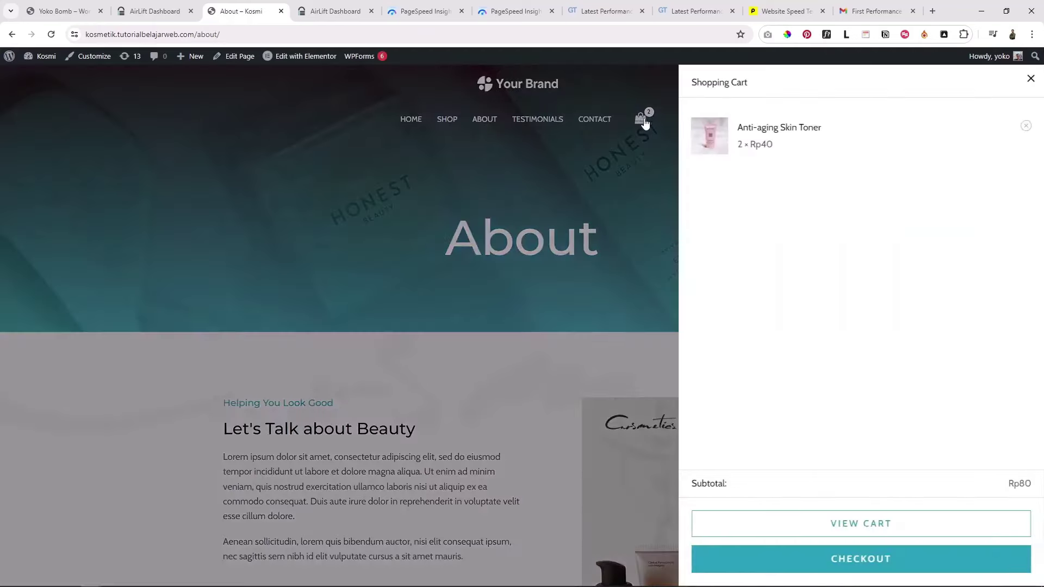
click(806, 557)
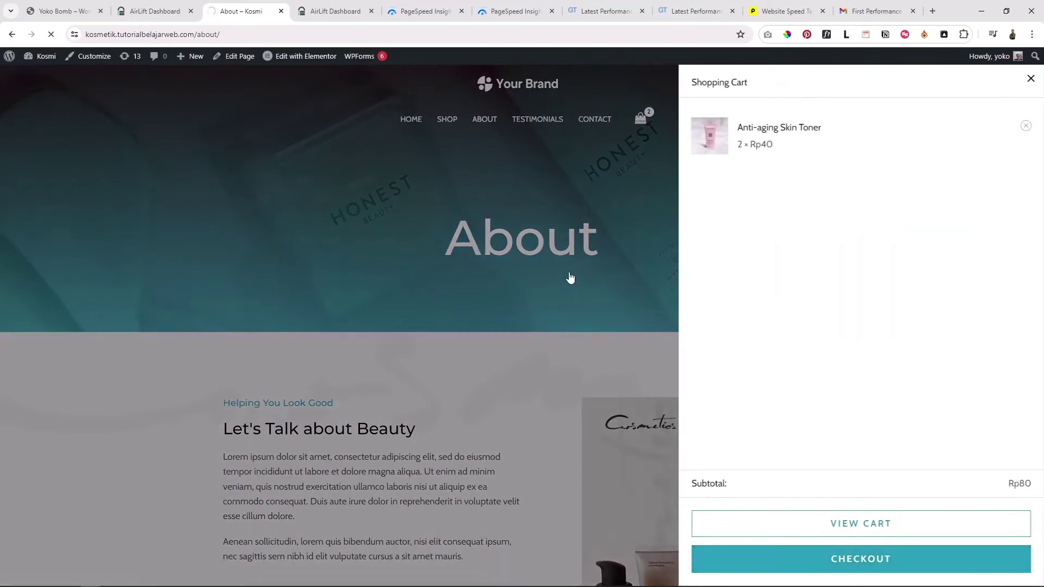